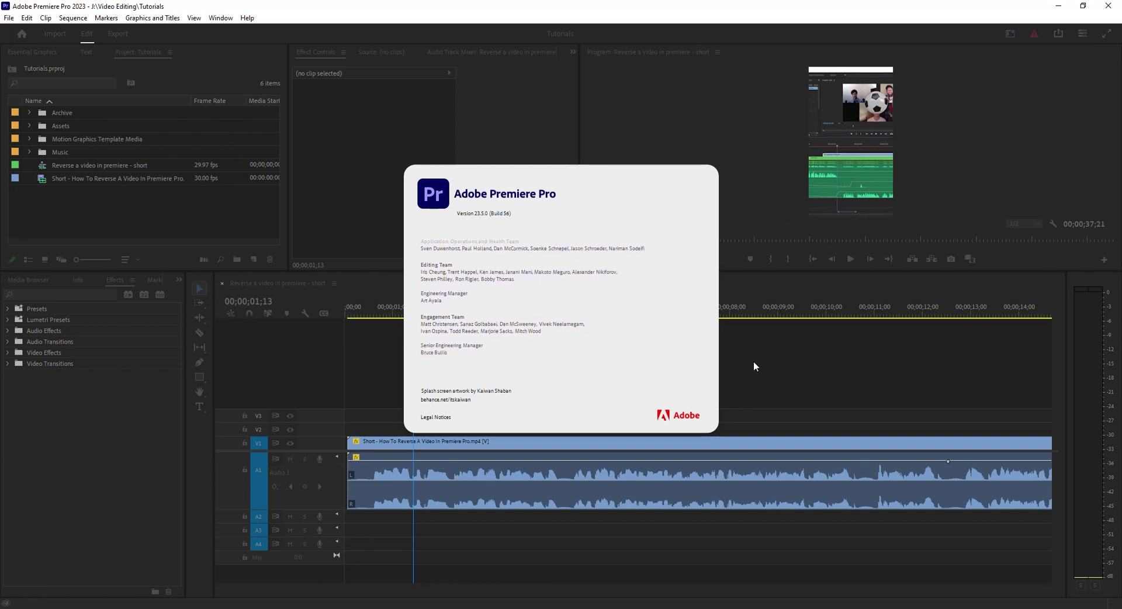
Dismiss the About splash and show the Transcript view in the Text panel
left_click(605, 345)
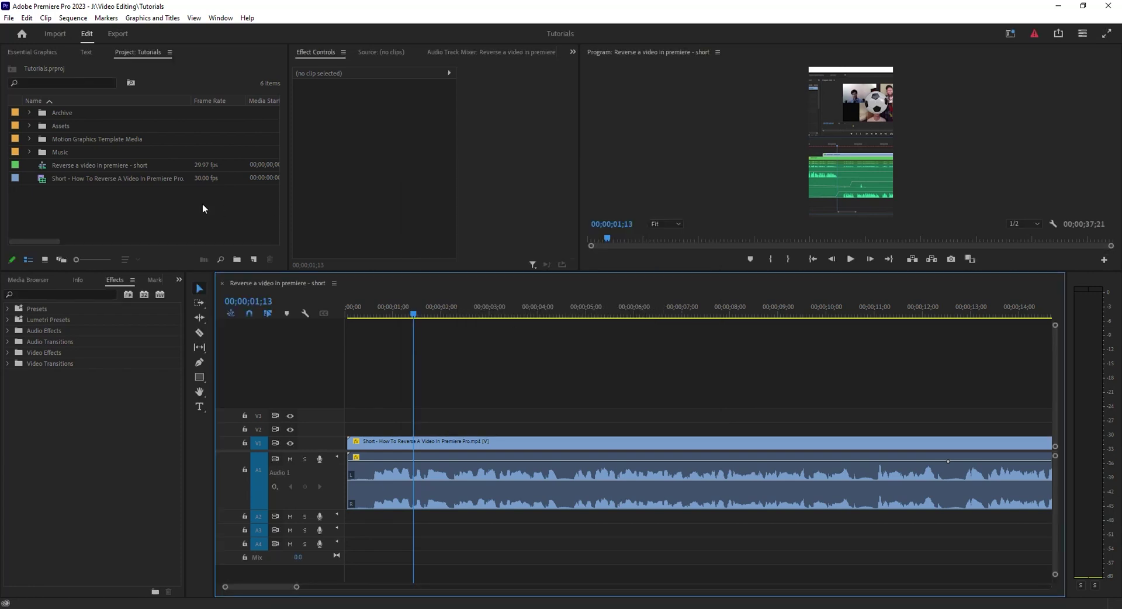
left_click(86, 52)
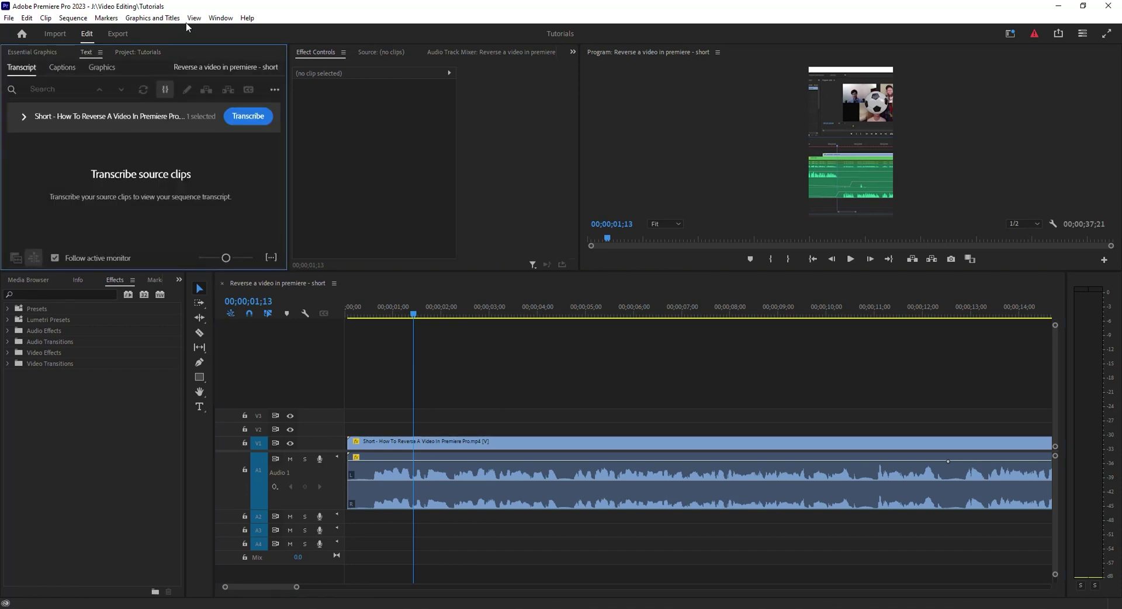
left_click(213, 19)
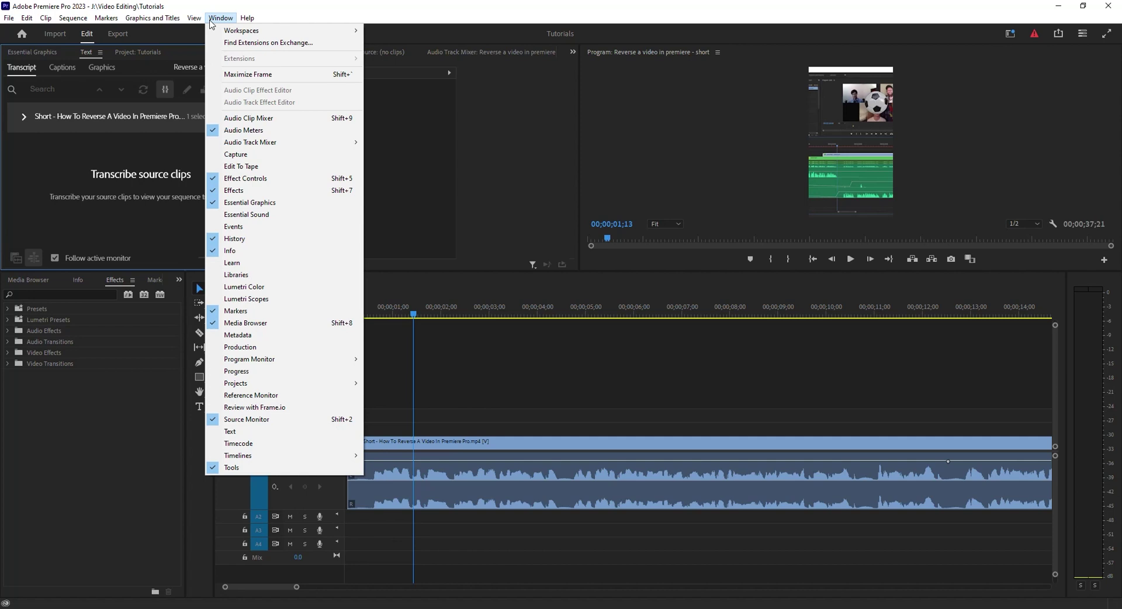
left_click(25, 173)
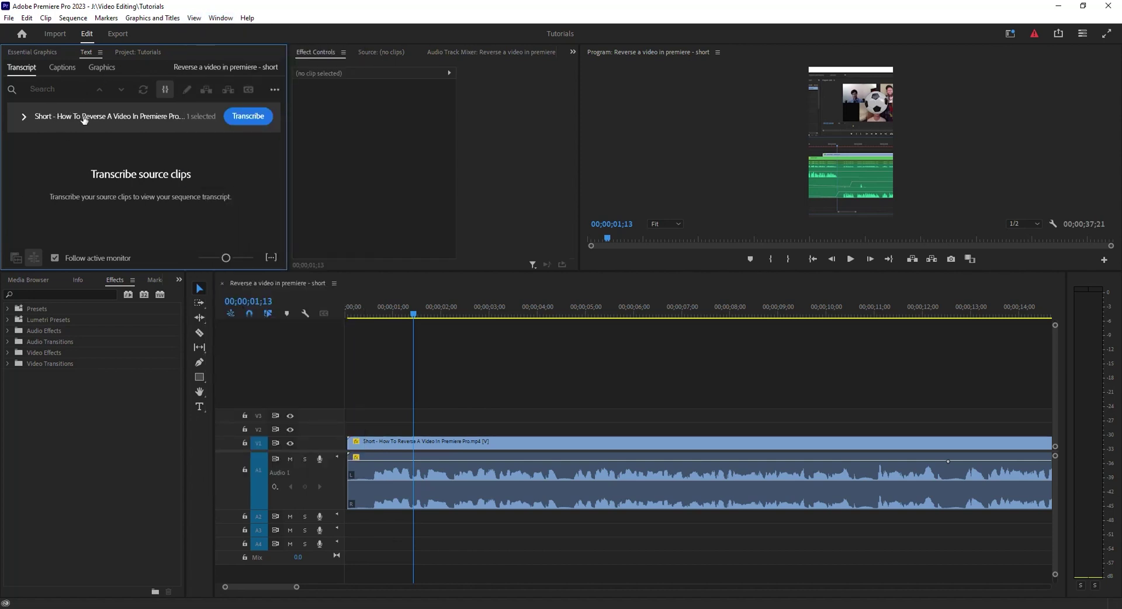
Select the short's clip in the timeline and transcribe its speech
left_click(412, 445)
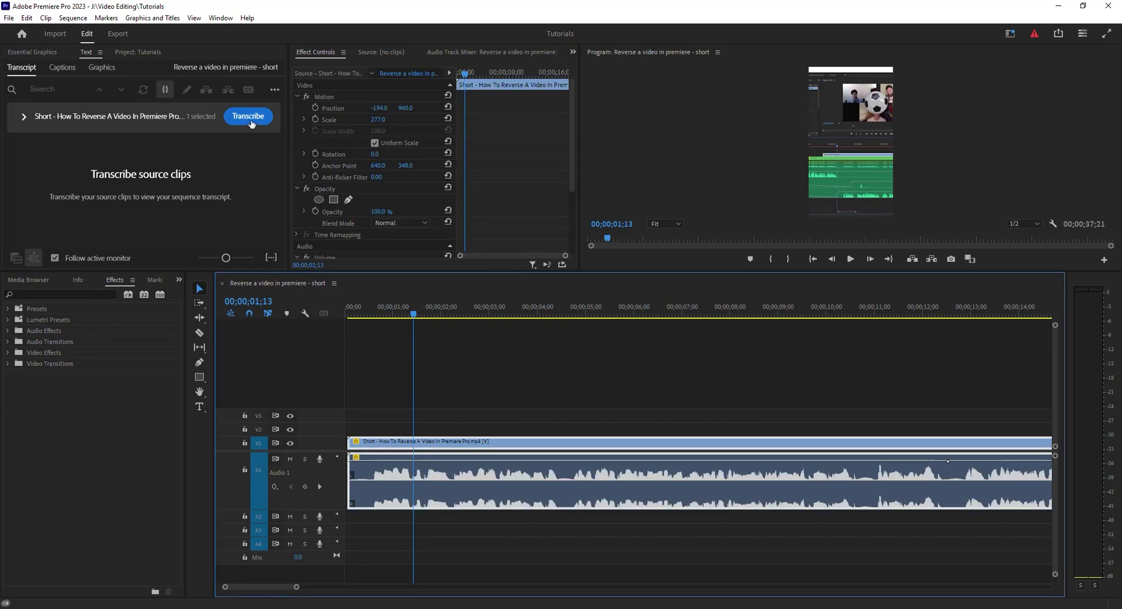
left_click(250, 122)
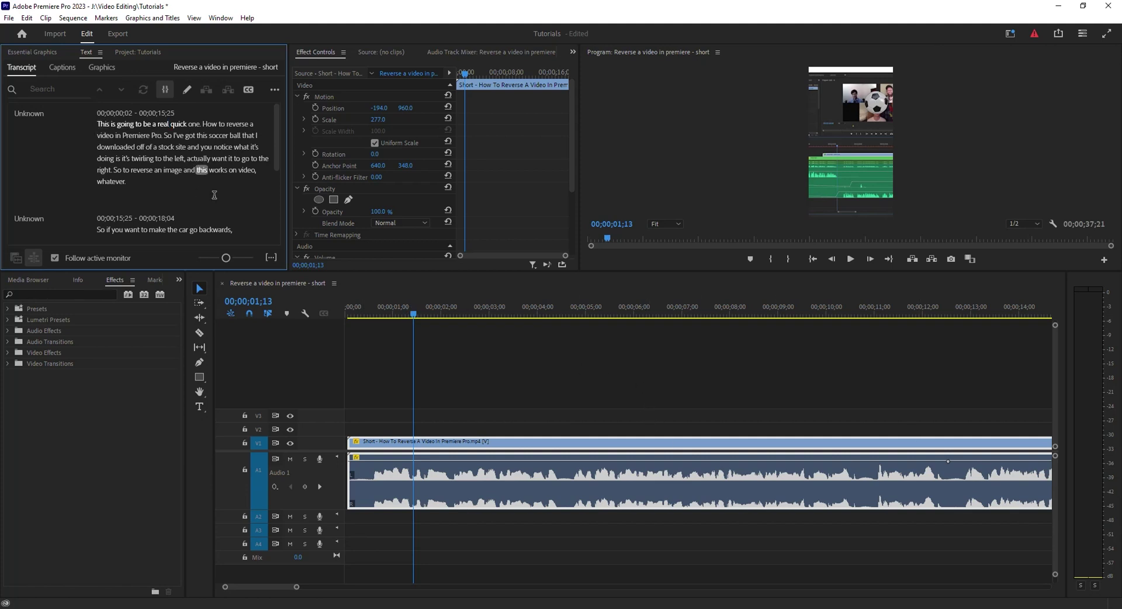
left_click(363, 308)
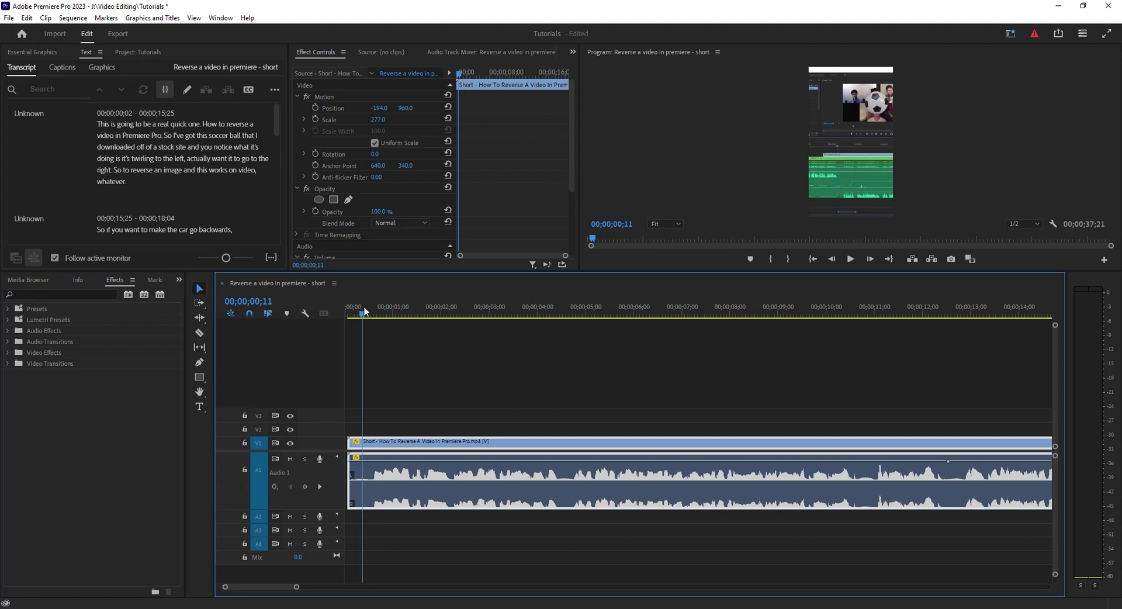
key("space")
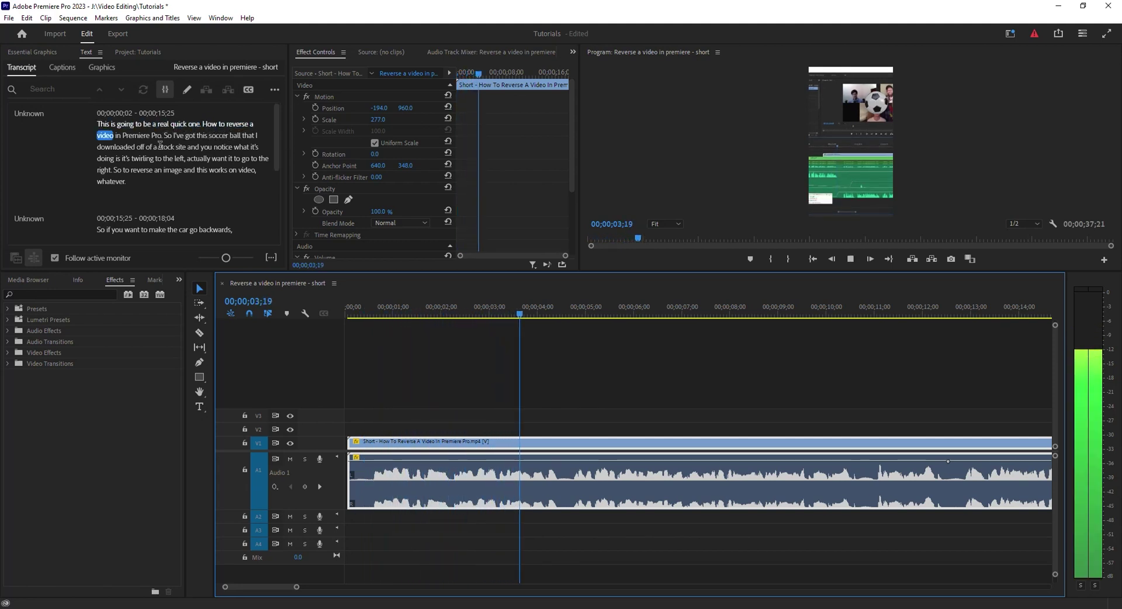
key("space")
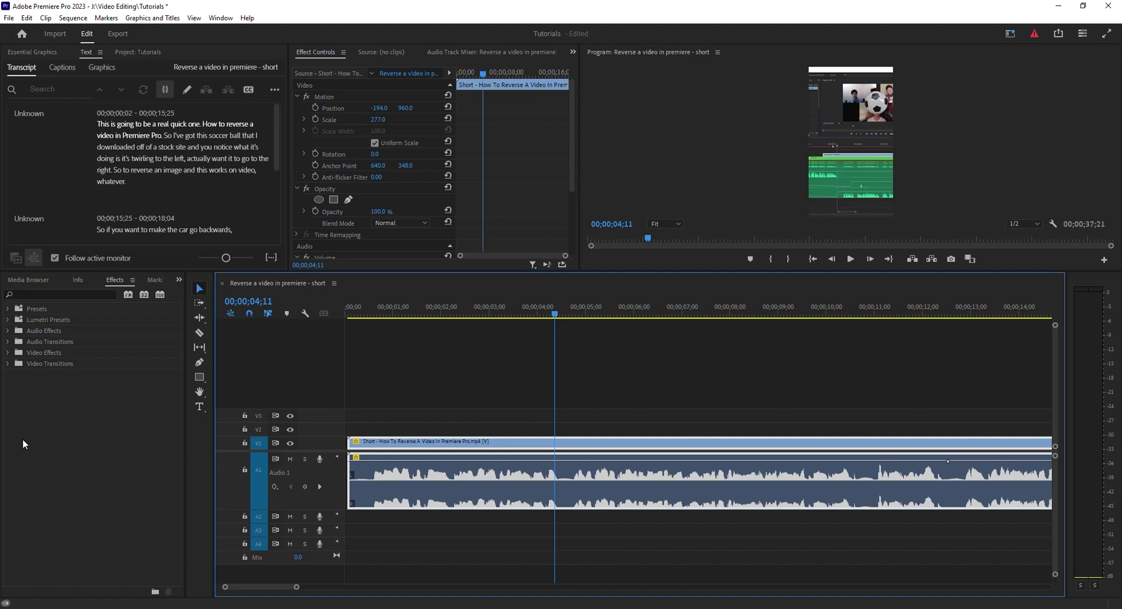
left_click(130, 154)
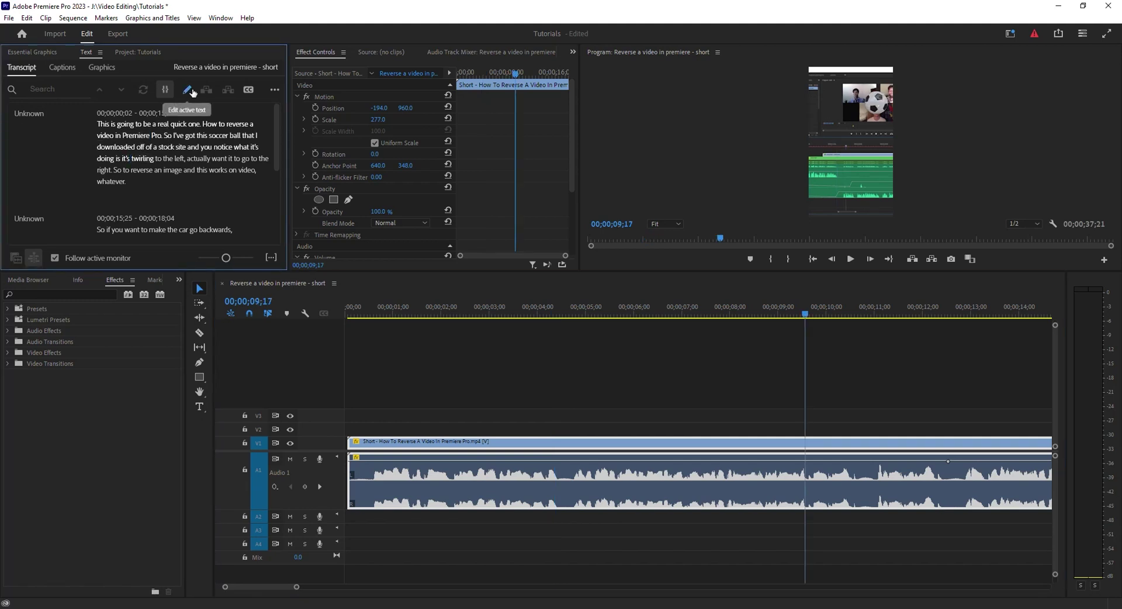
left_click(188, 90)
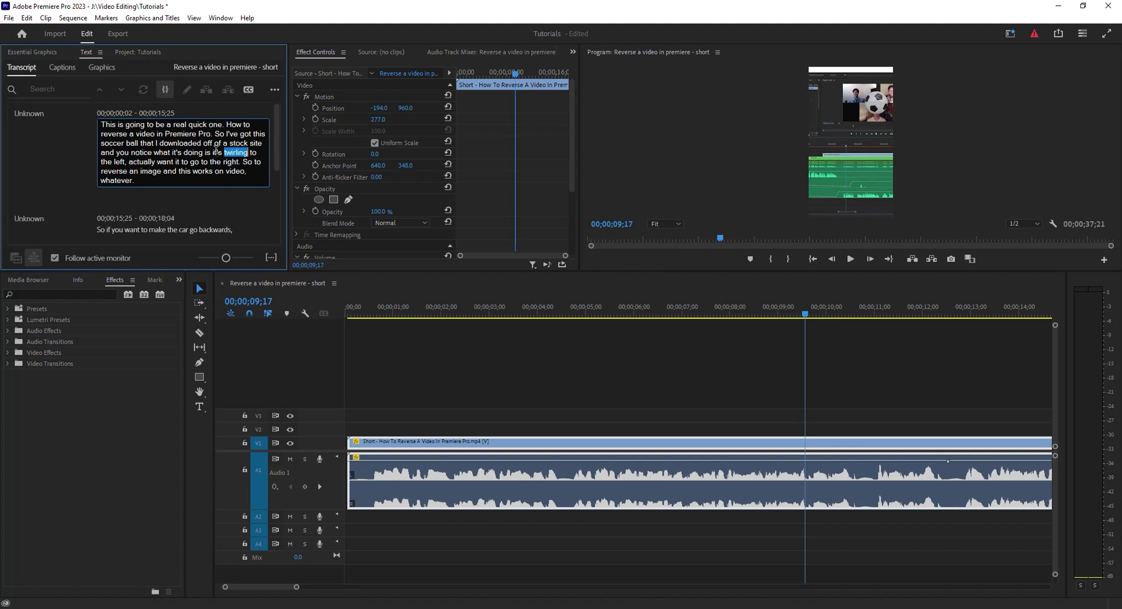
left_click(57, 169)
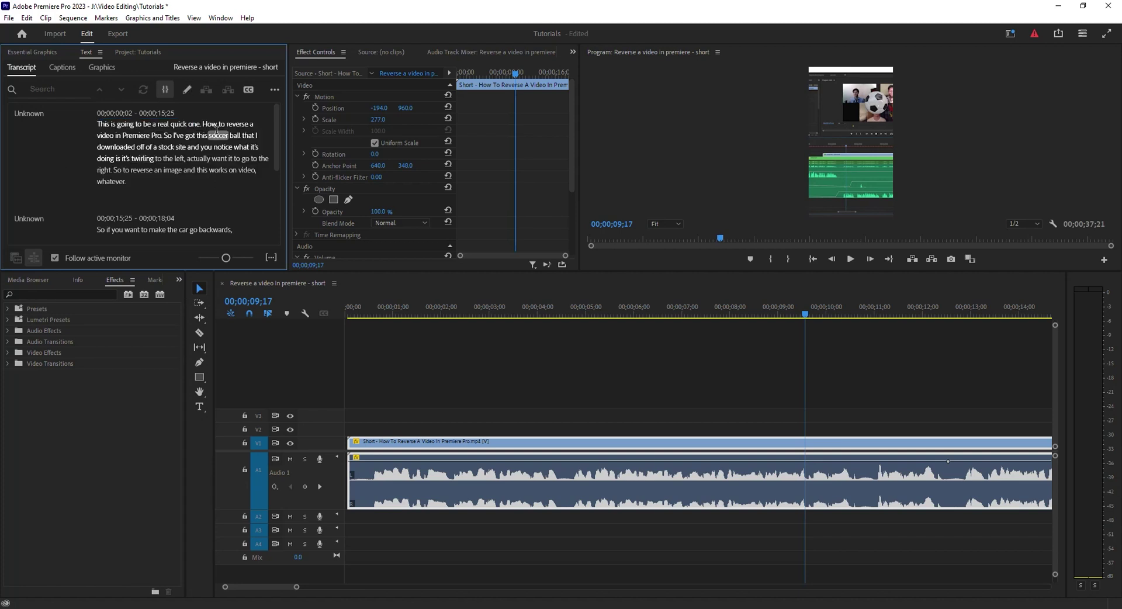
Glance at the Captions view, return to Transcript, and open its extra-actions menu for Create captions
left_click(51, 70)
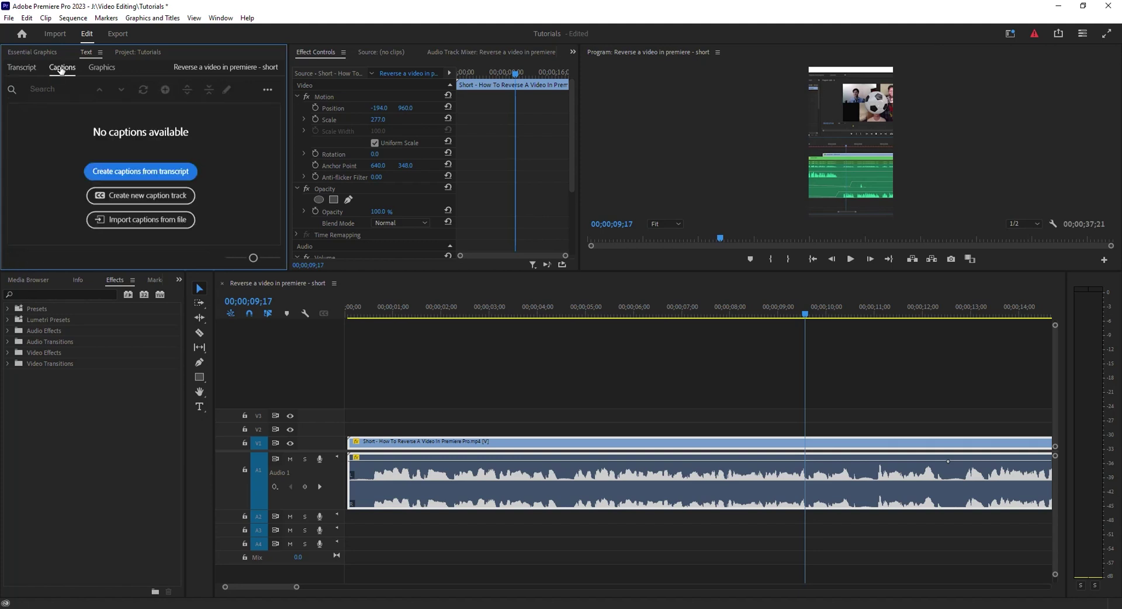
left_click(24, 67)
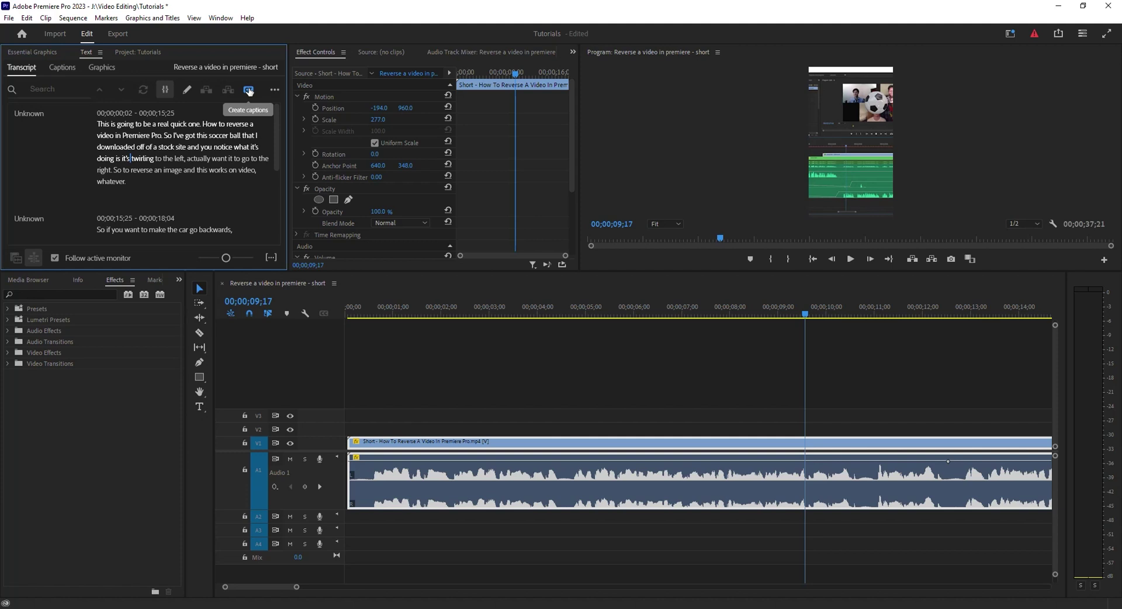
left_click(275, 90)
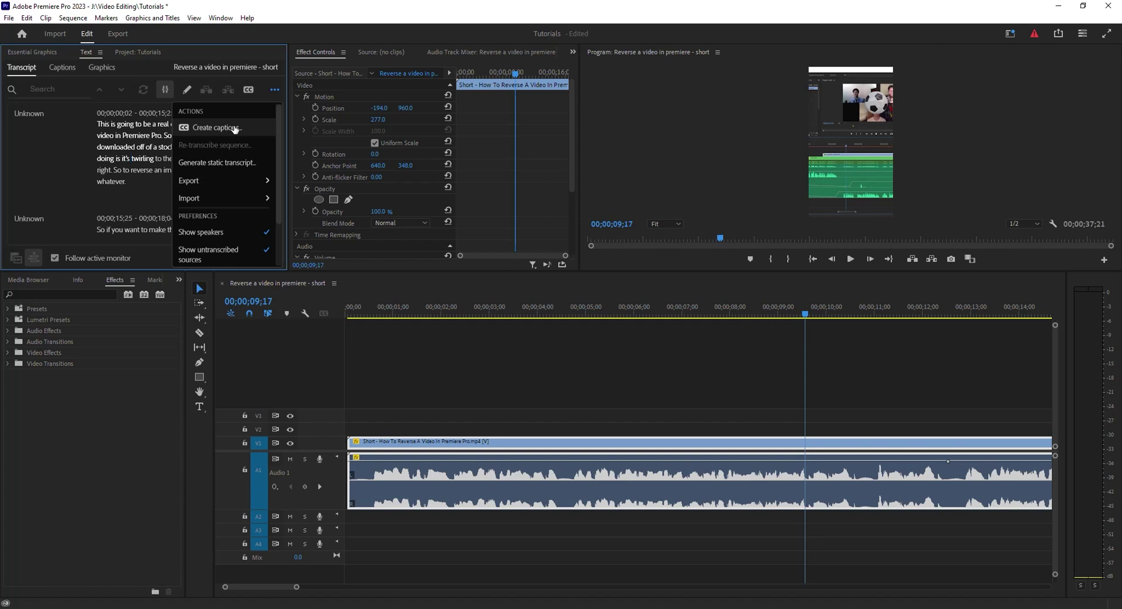
mouse_move(202, 192)
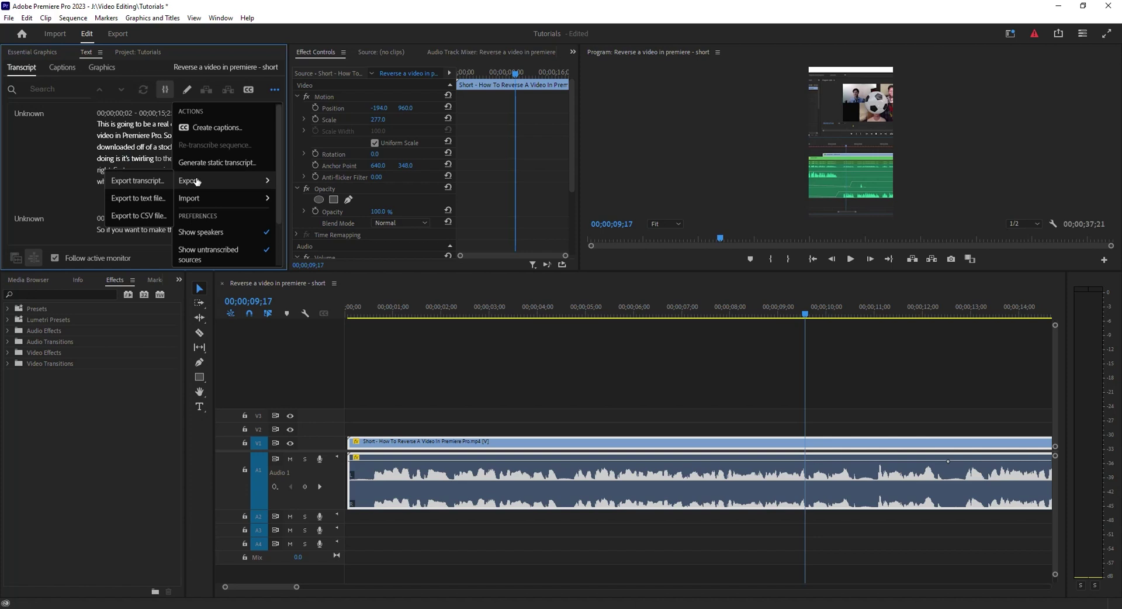
Keep the Subtitle default preset and create captions, adding a Subtitle track above the clip
left_click(220, 130)
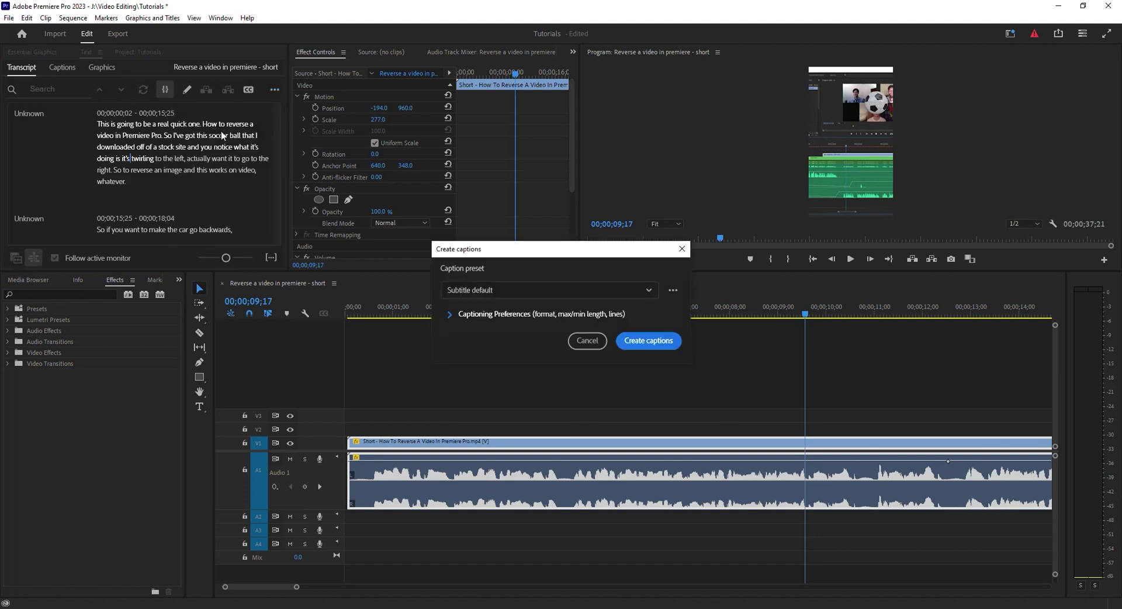
left_click(528, 294)
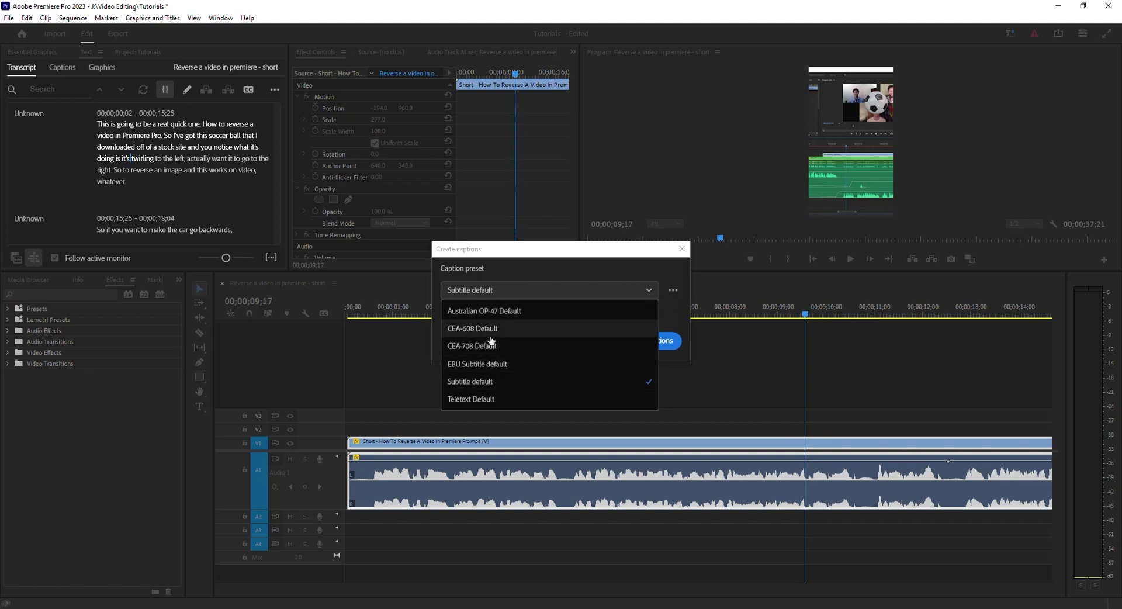
left_click(485, 383)
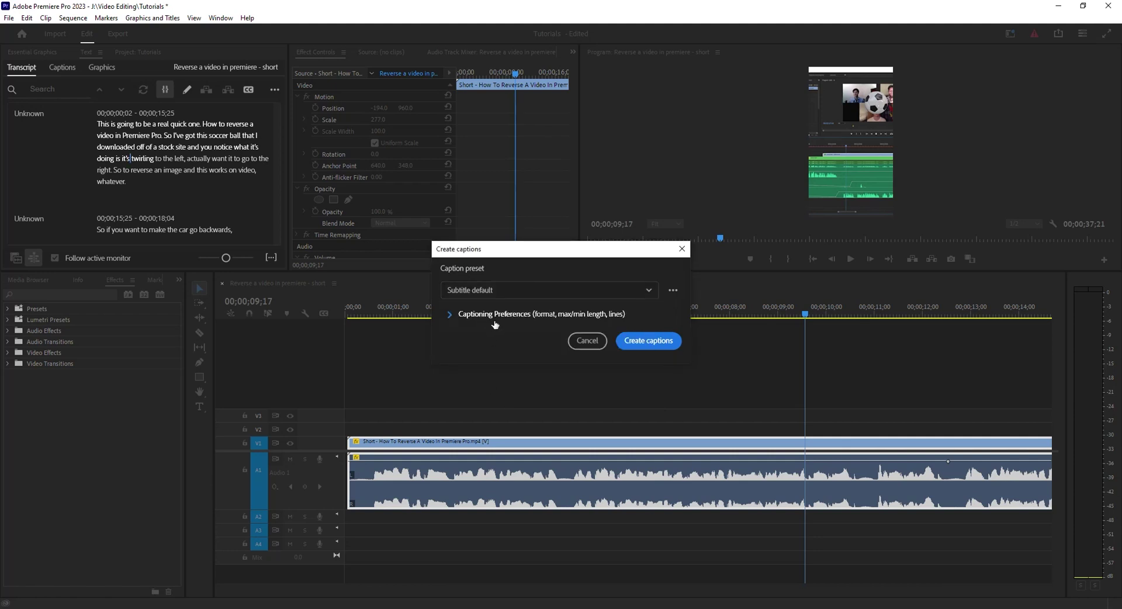
left_click(635, 344)
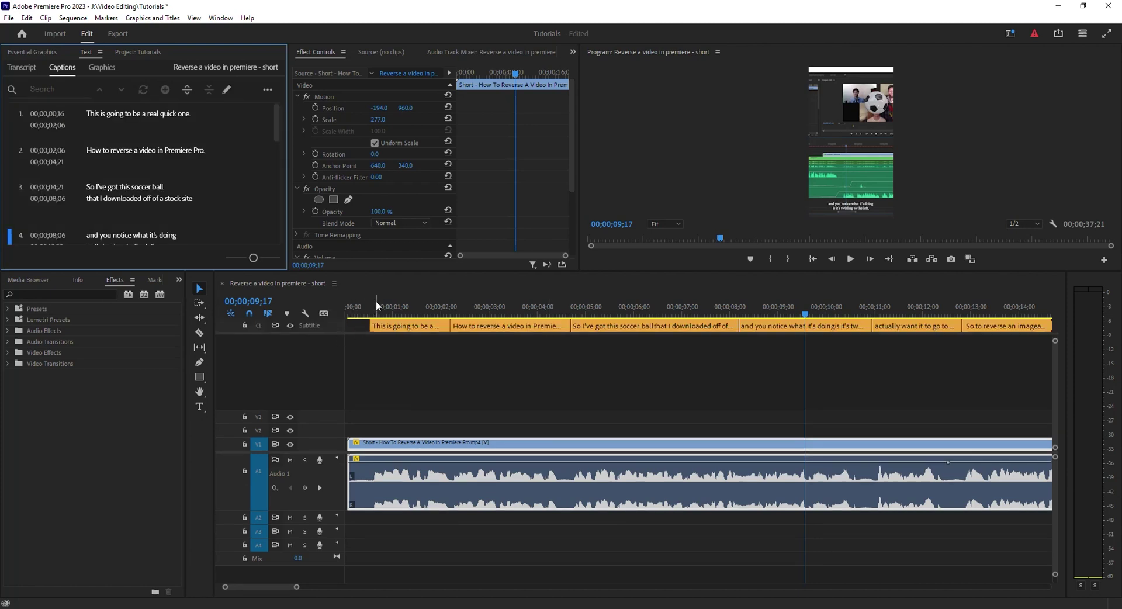
Move playback to 00;00;01;00 and enlarge the preview panels above the timeline
left_click(392, 306)
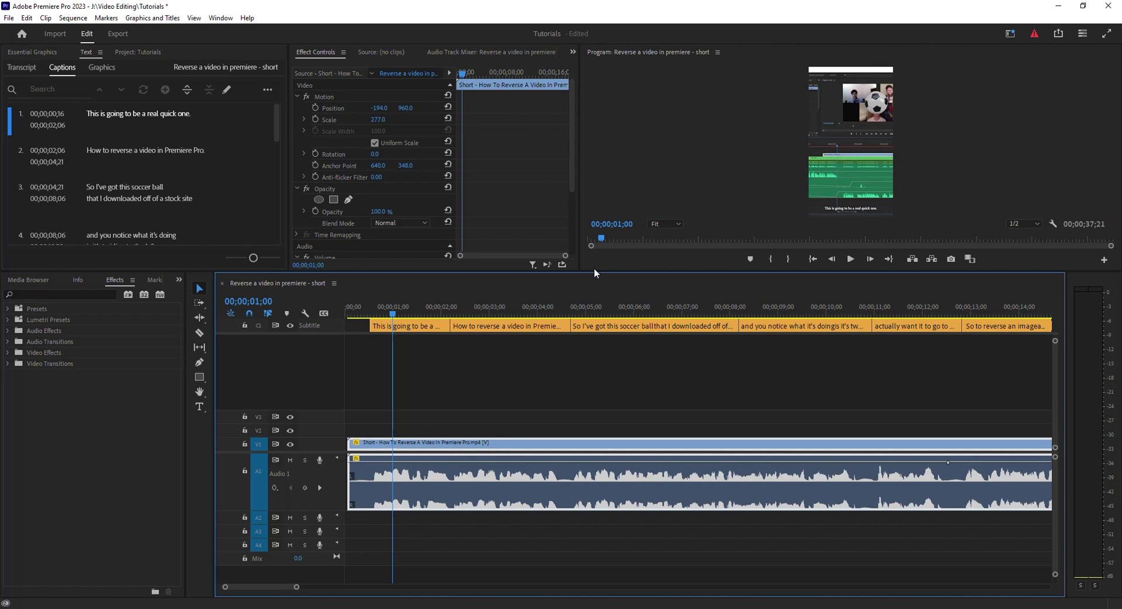
left_click_drag(596, 272, 596, 298)
left_click(414, 361)
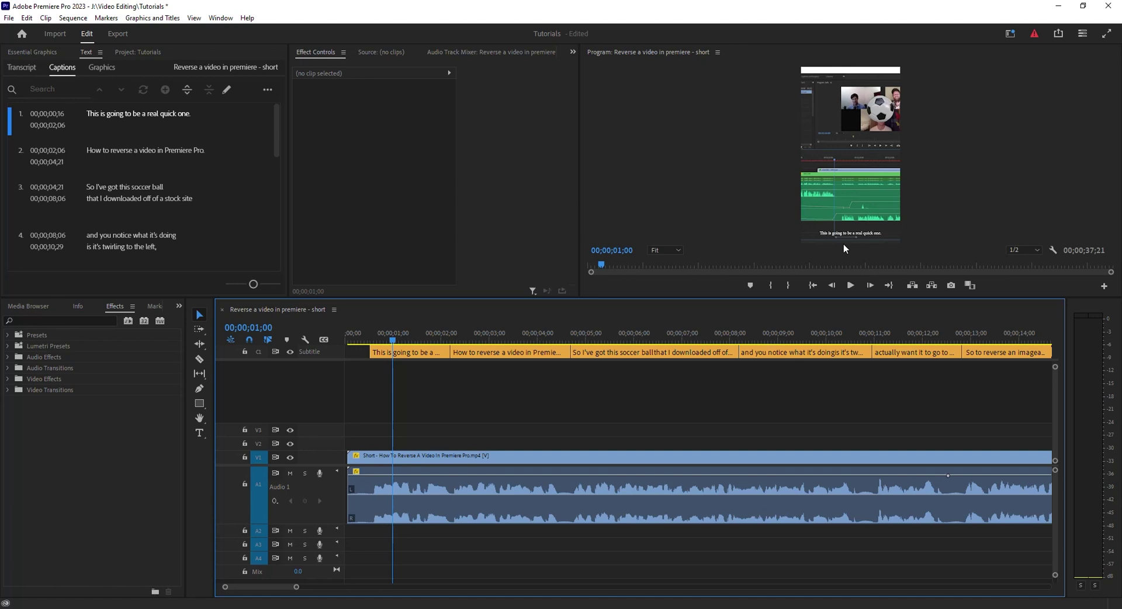
Switch to the Captions and Graphics workspace and select the first caption to show its settings
left_click(1011, 36)
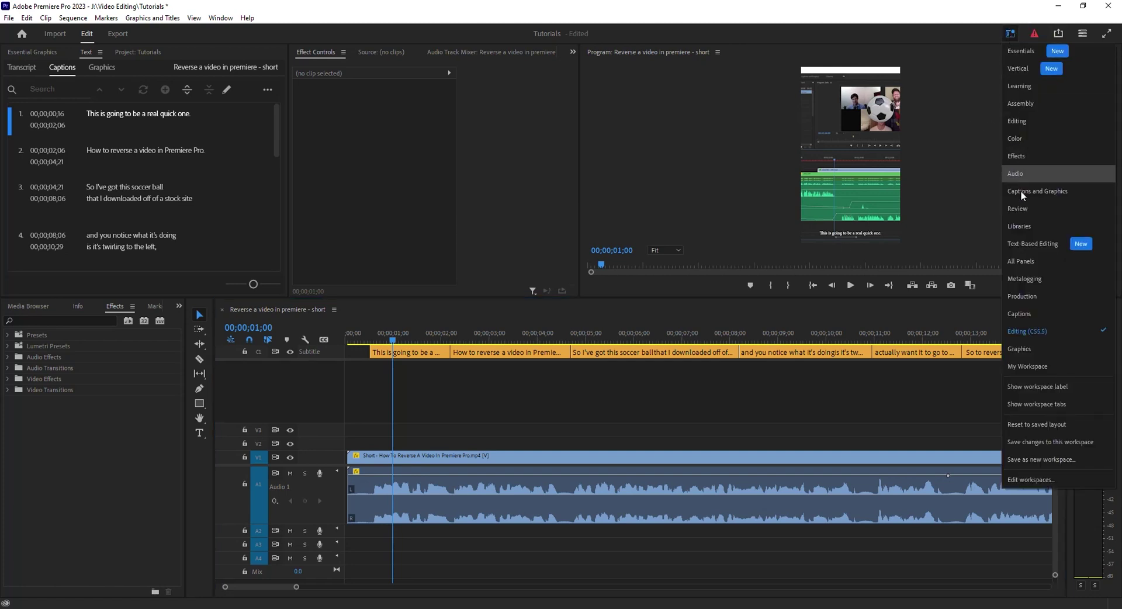
left_click(1028, 191)
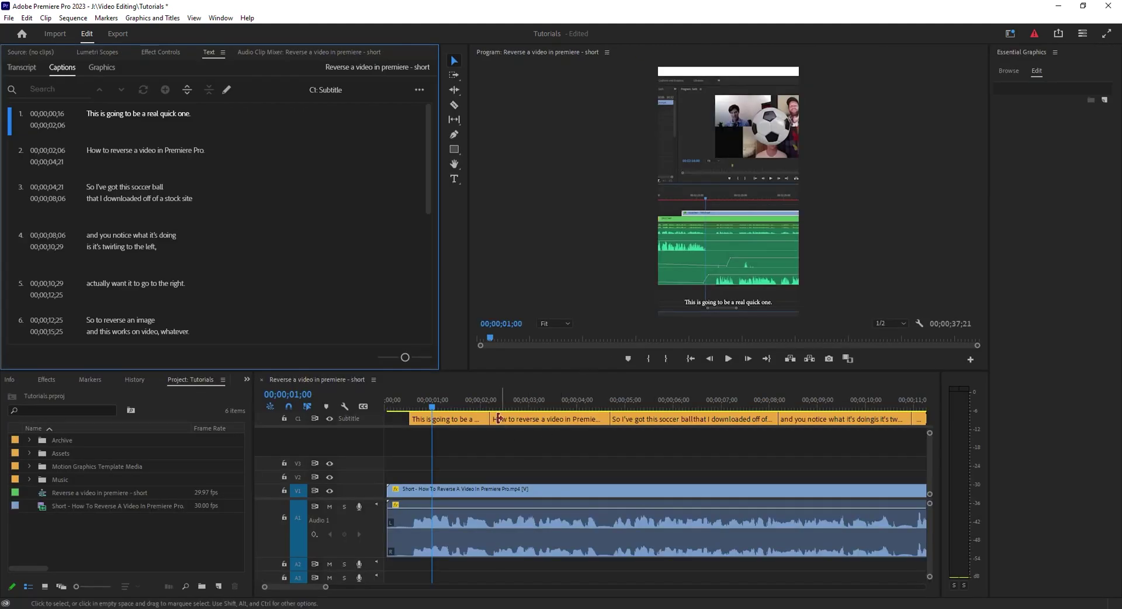
left_click(468, 418)
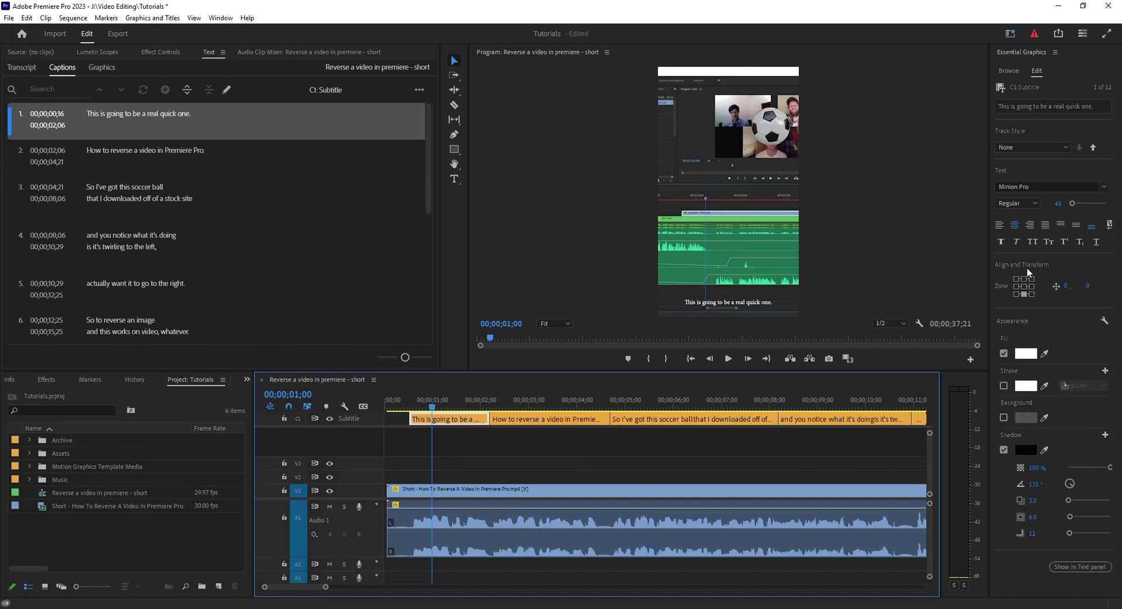
left_click(1042, 149)
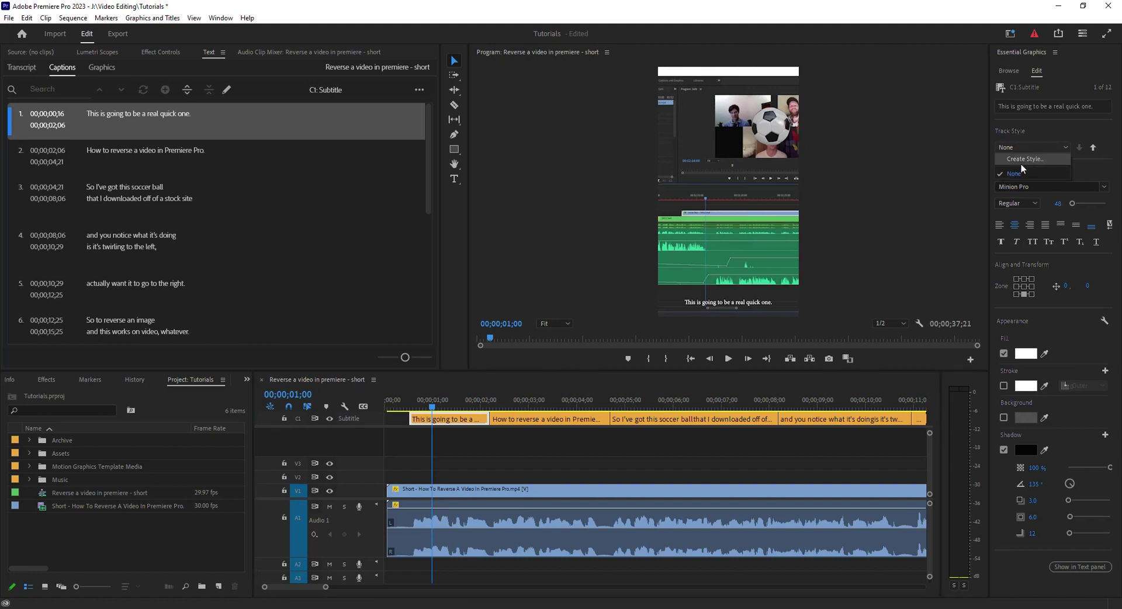
Set the caption text to font size 55 and centre-align it
left_click(1040, 132)
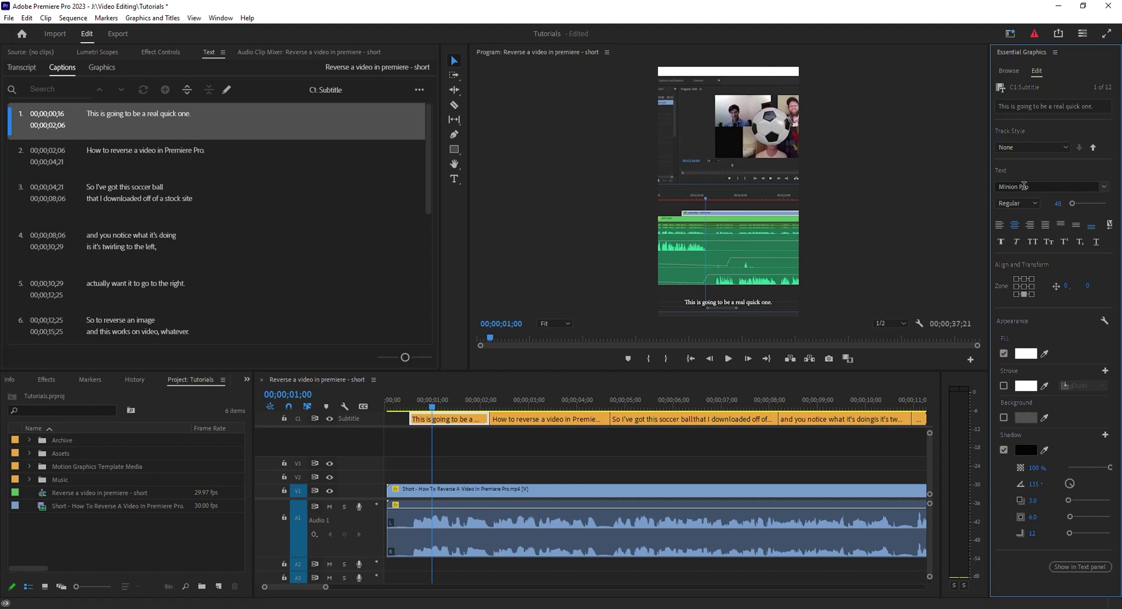
left_click(1059, 203)
type("55")
key("Return")
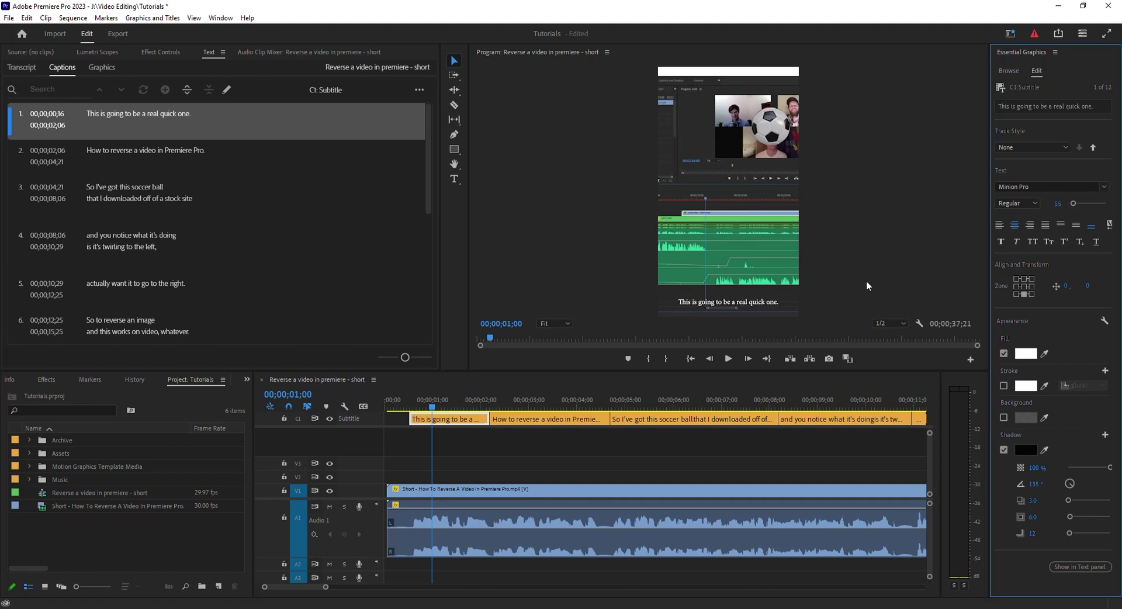
left_click(1014, 226)
Place the captions in the bottom zone, raised to a vertical offset of -92
left_click(1025, 280)
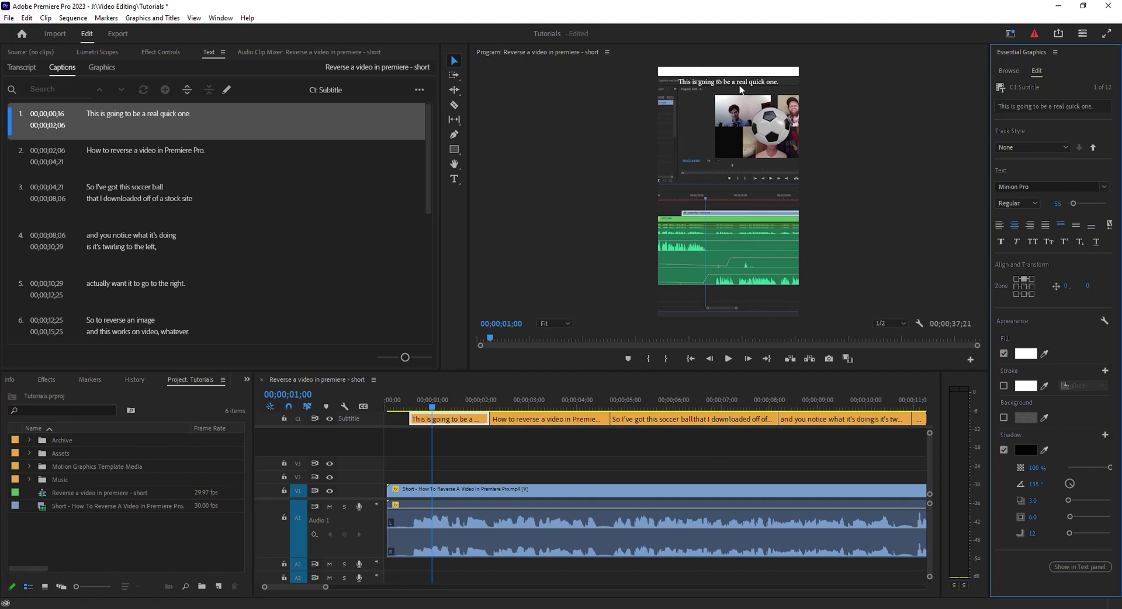
left_click(1023, 294)
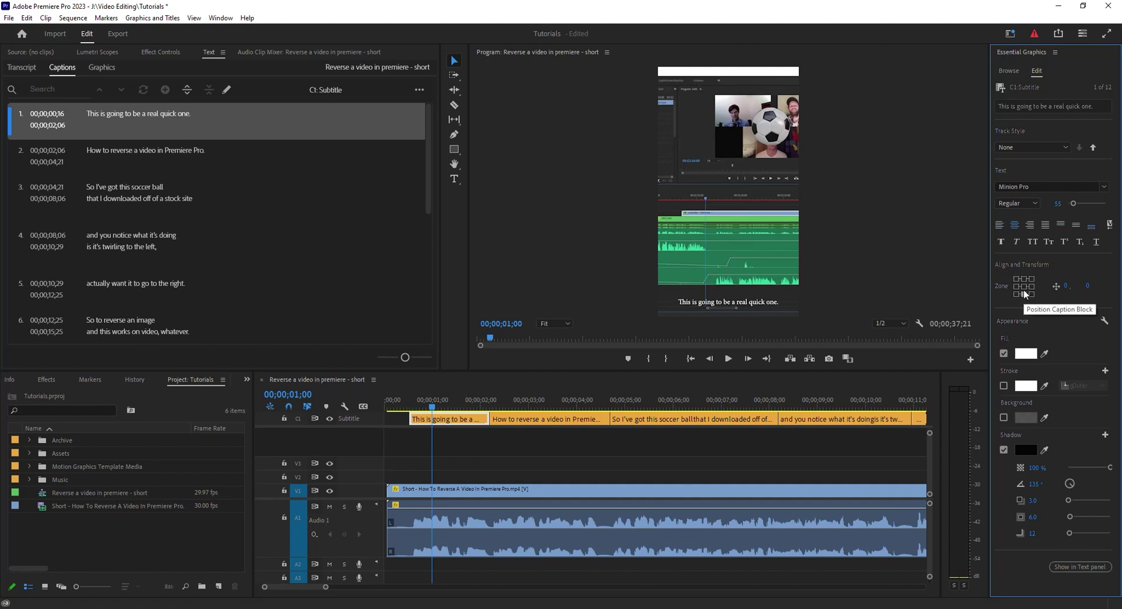
left_click_drag(1088, 286, 1045, 290)
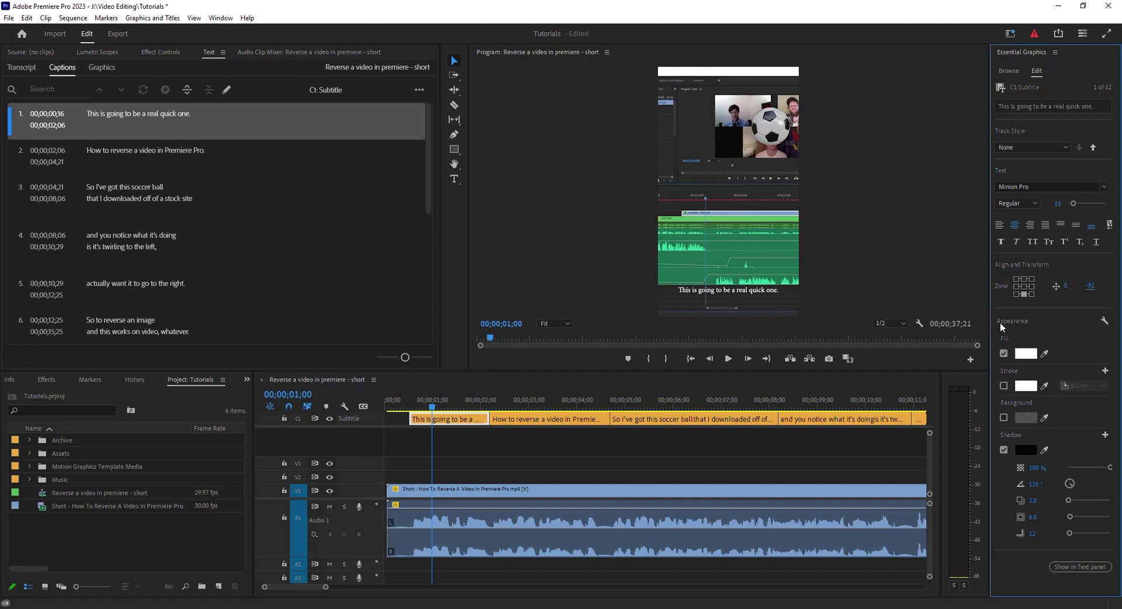
Try a red outline then remove it, and turn off the caption drop shadow
left_click(1004, 386)
left_click(1025, 385)
left_click_drag(540, 246, 571, 427)
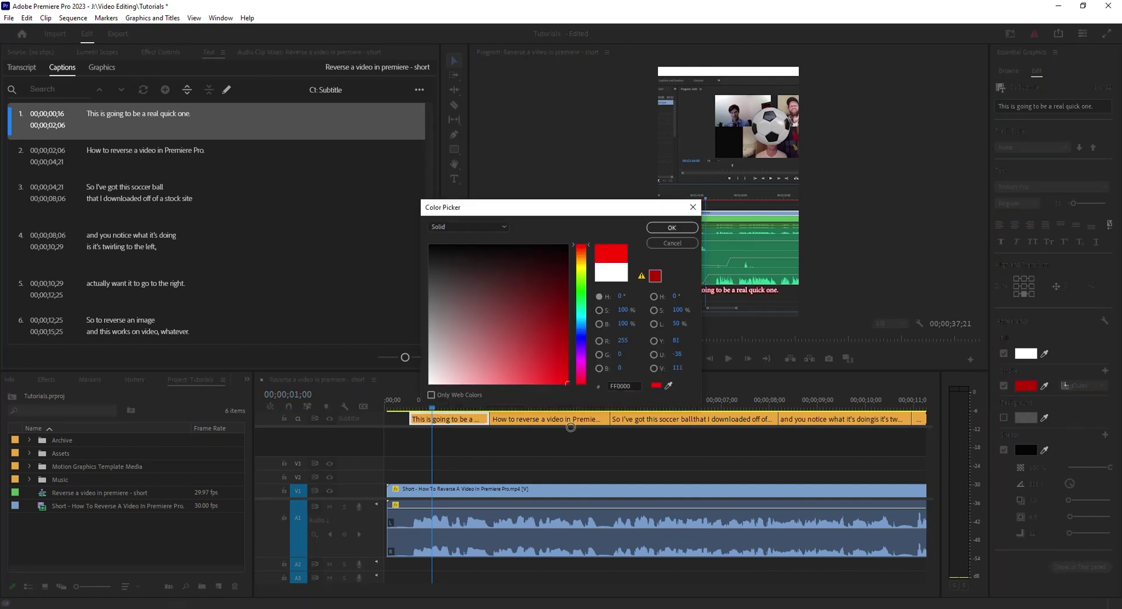
left_click(672, 227)
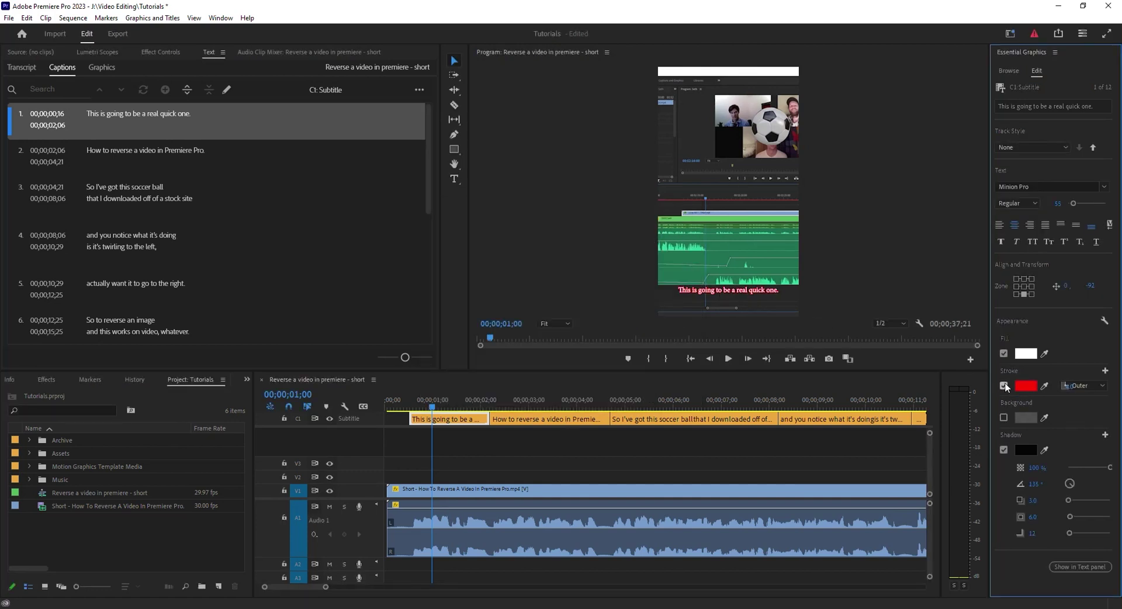
left_click(1004, 385)
left_click(1004, 450)
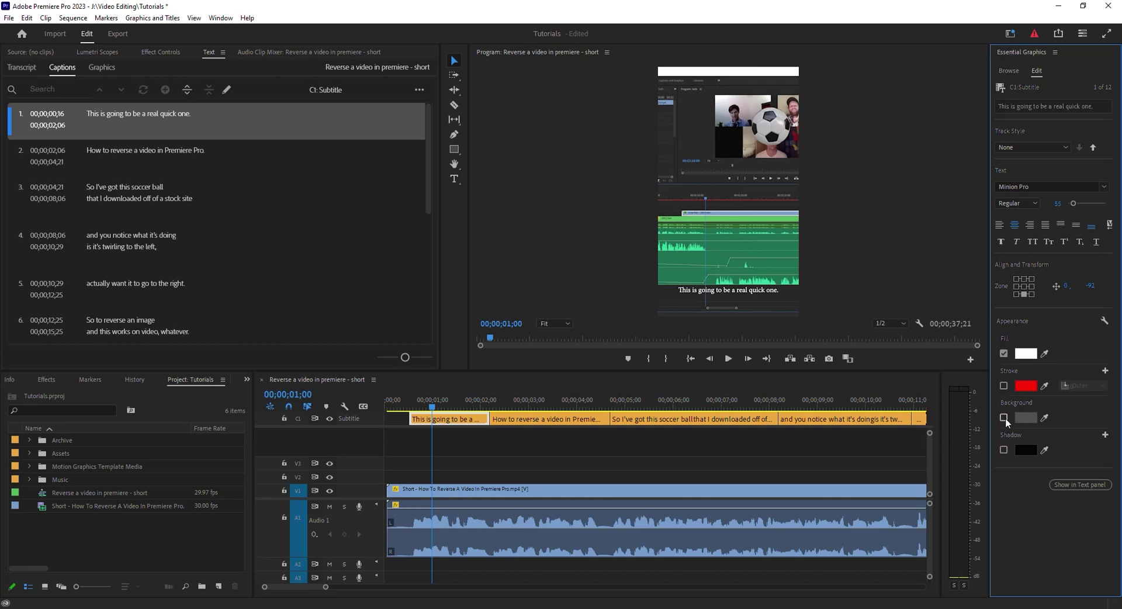
Add a black caption background with corner roundness 35 and size 39.7
left_click(1004, 418)
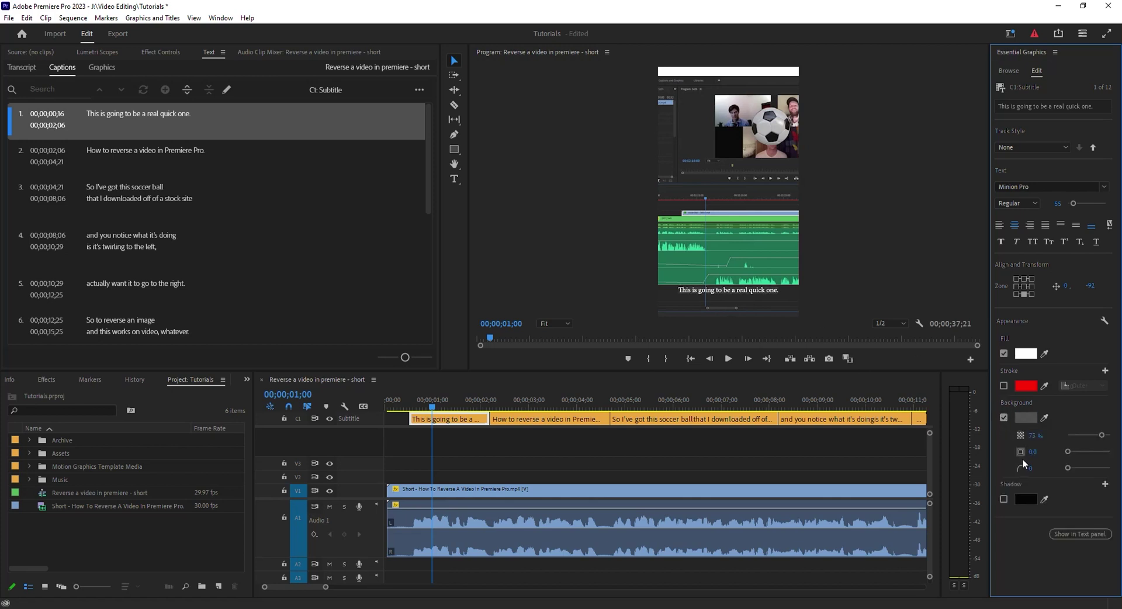
left_click_drag(1030, 468, 1073, 451)
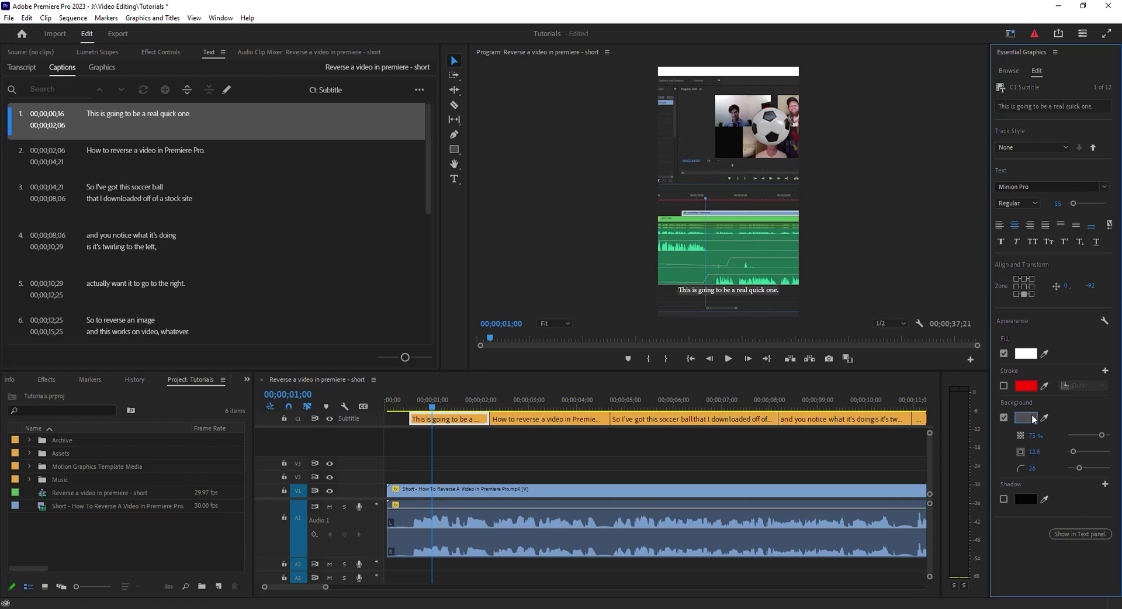
left_click(1032, 419)
left_click_drag(471, 261, 425, 215)
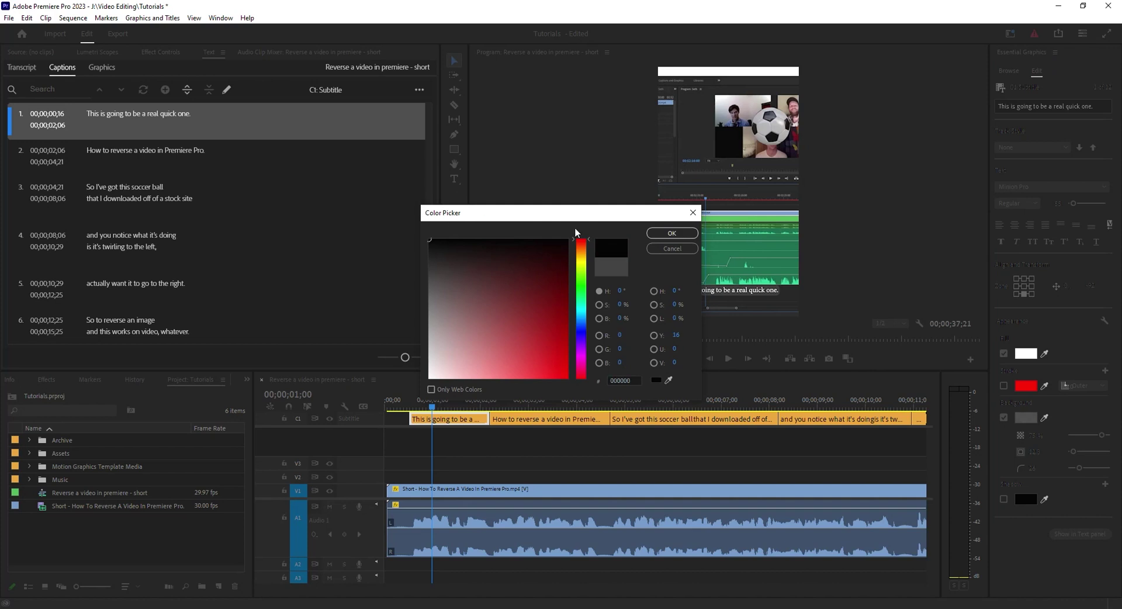
left_click(670, 233)
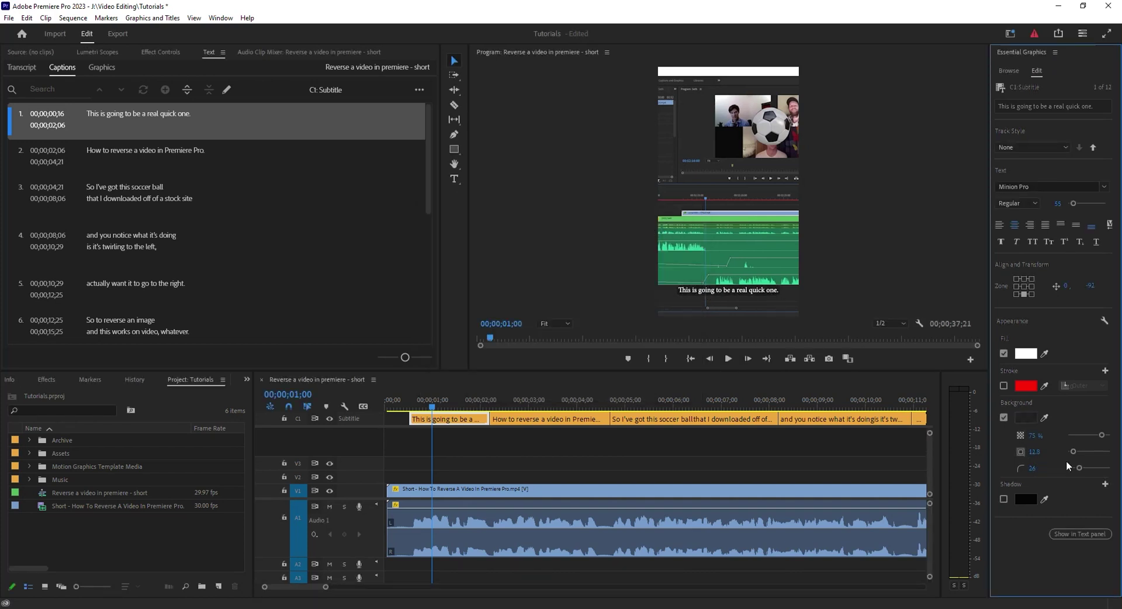
left_click_drag(1073, 451, 1084, 455)
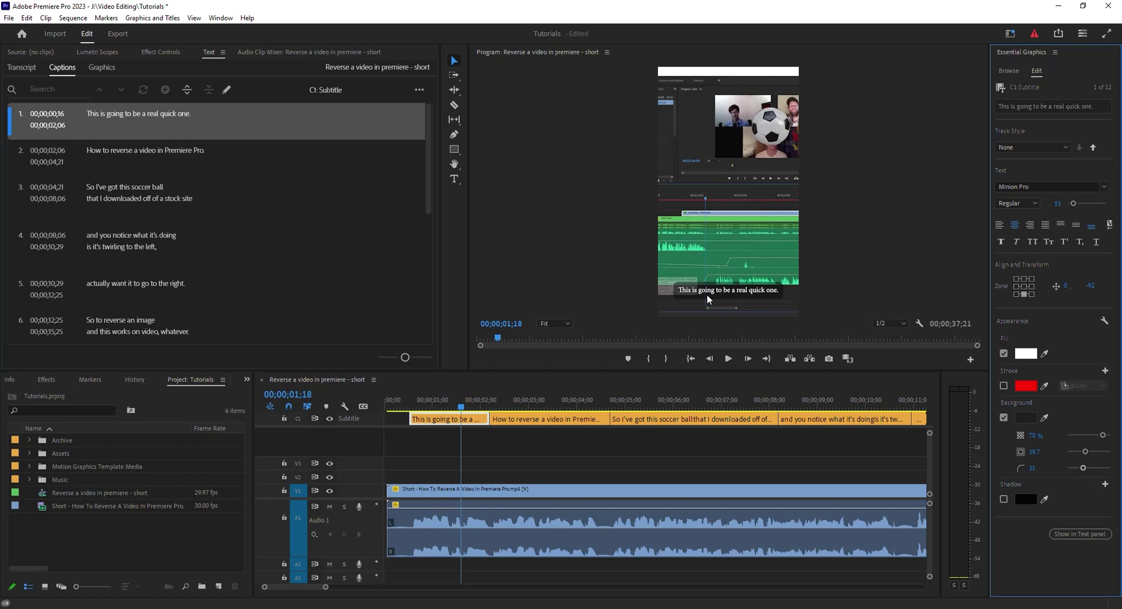
Save the current caption look as a new track style named 'sample'
left_click(1034, 148)
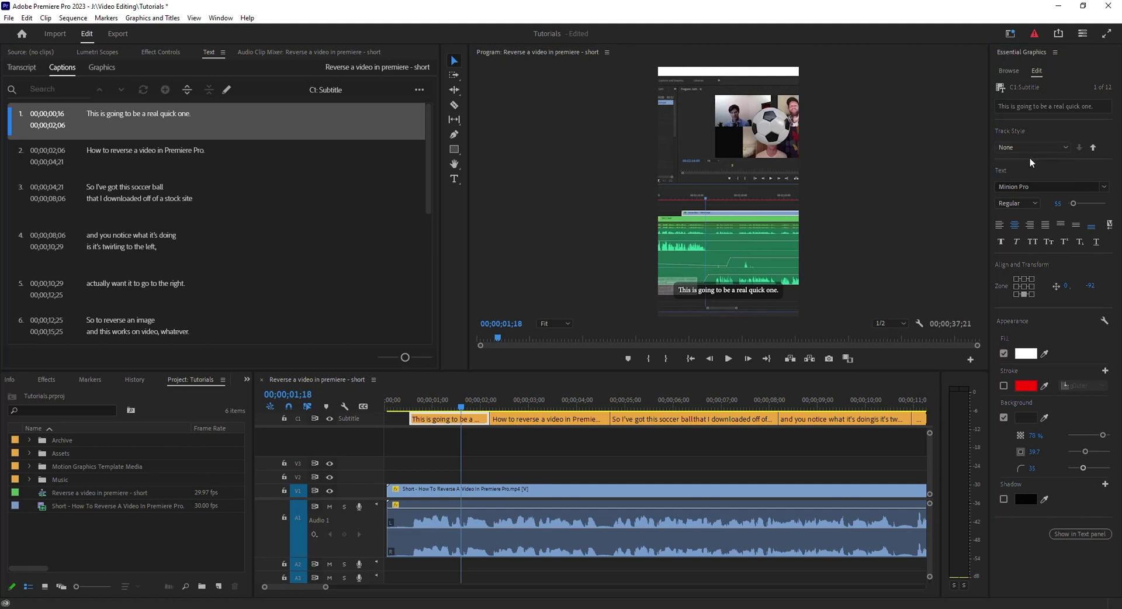
left_click(1034, 163)
type("sample")
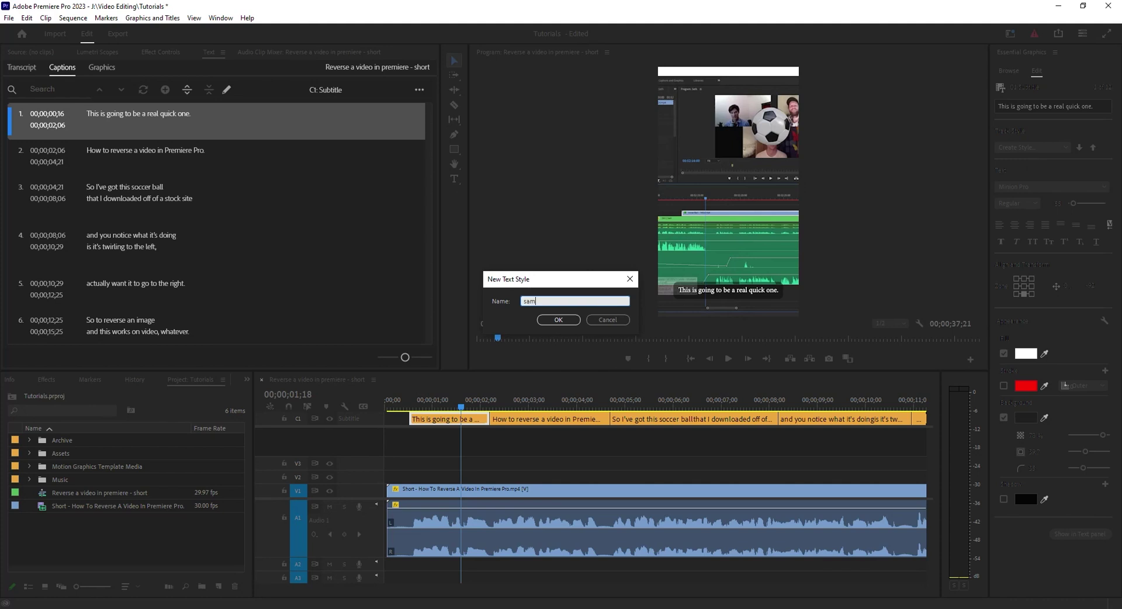
left_click(553, 320)
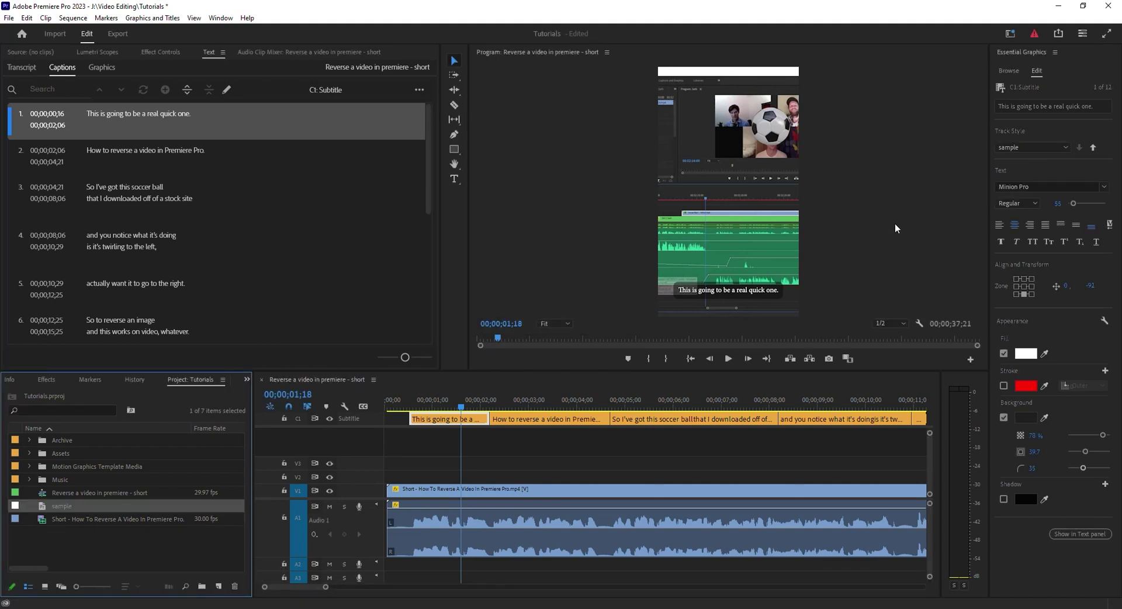
Check the first and second captions show the black background style
left_click(1032, 147)
left_click(1014, 173)
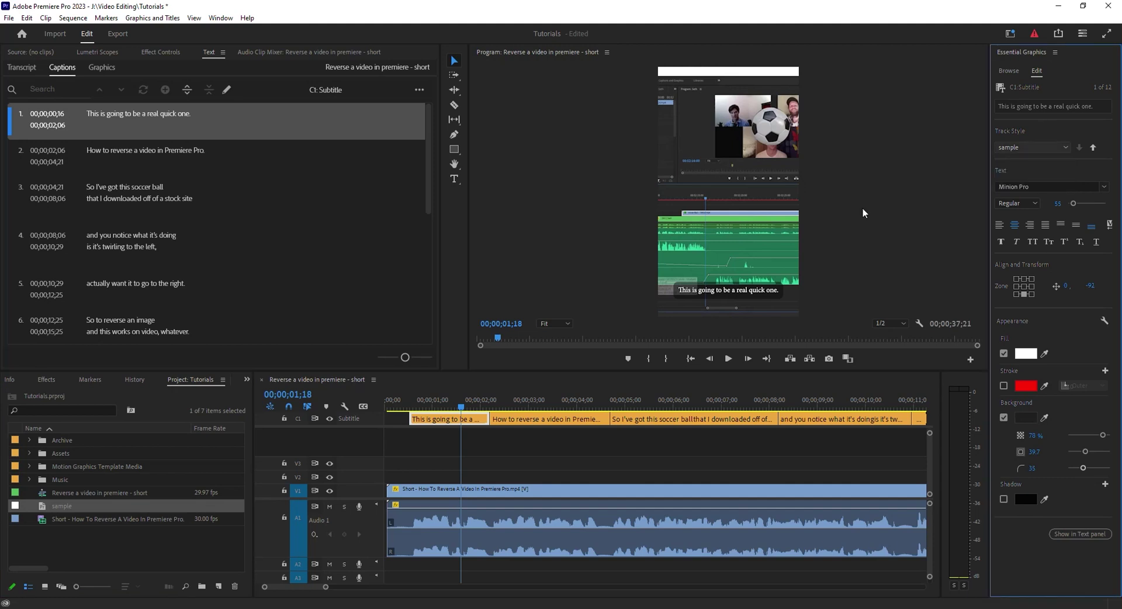
left_click(139, 157)
left_click(161, 123)
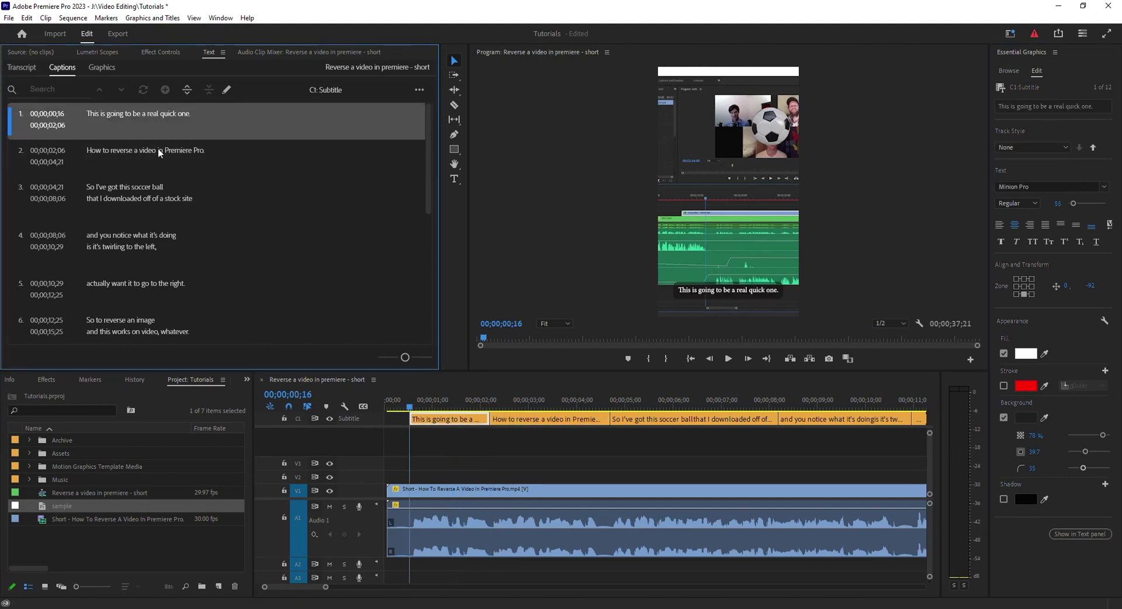
left_click(160, 152)
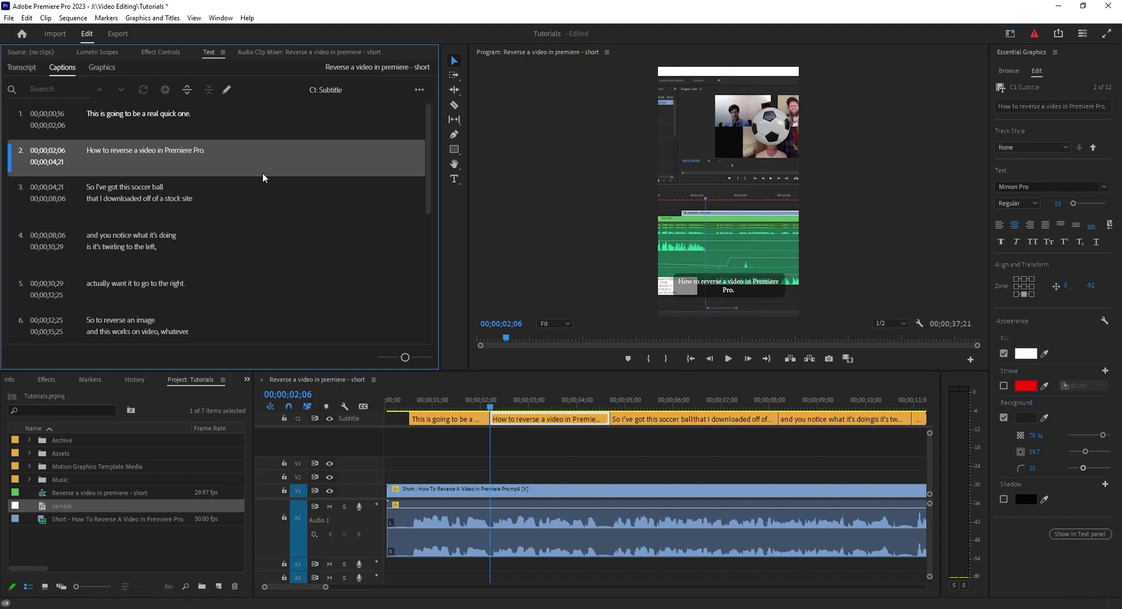
Open Export settings and keep captions as Burn Captions Into Video for the H.264 file
left_click(118, 35)
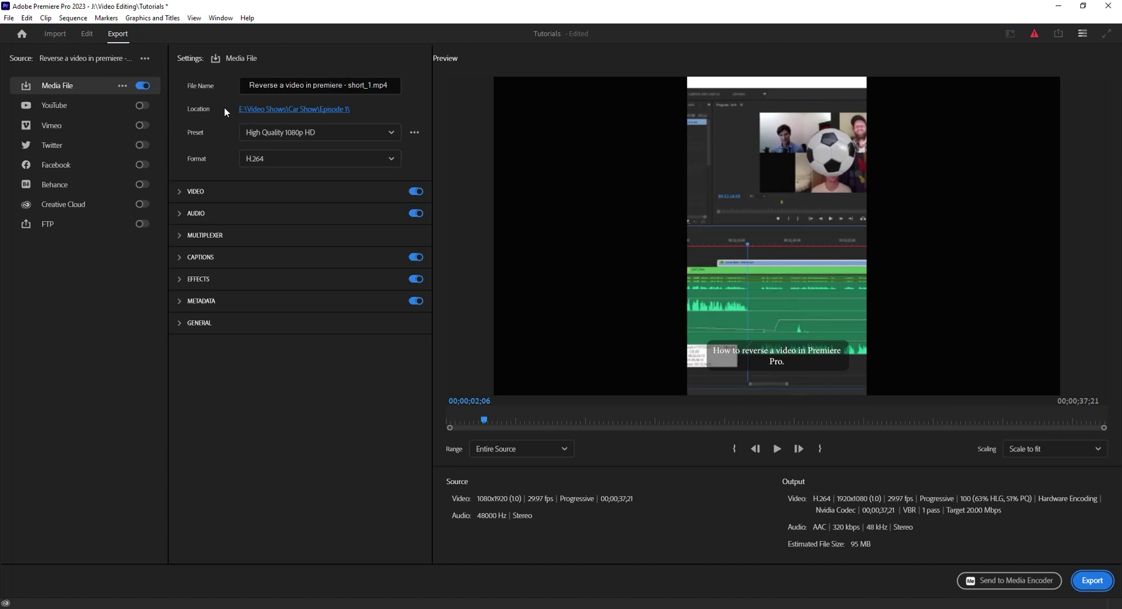
left_click(180, 260)
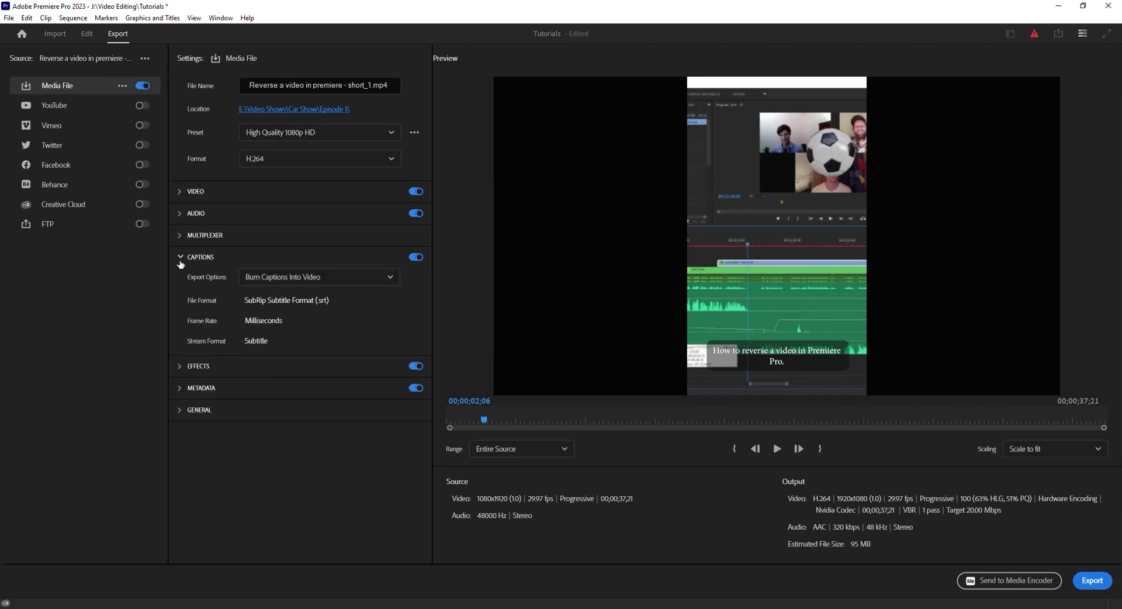
left_click(292, 279)
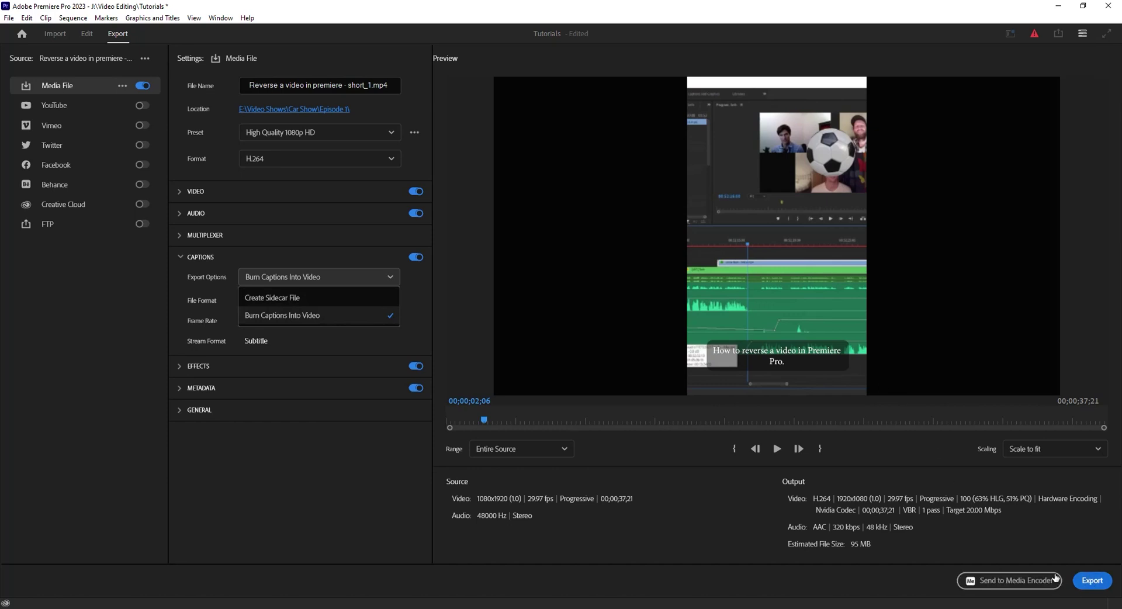
left_click(91, 36)
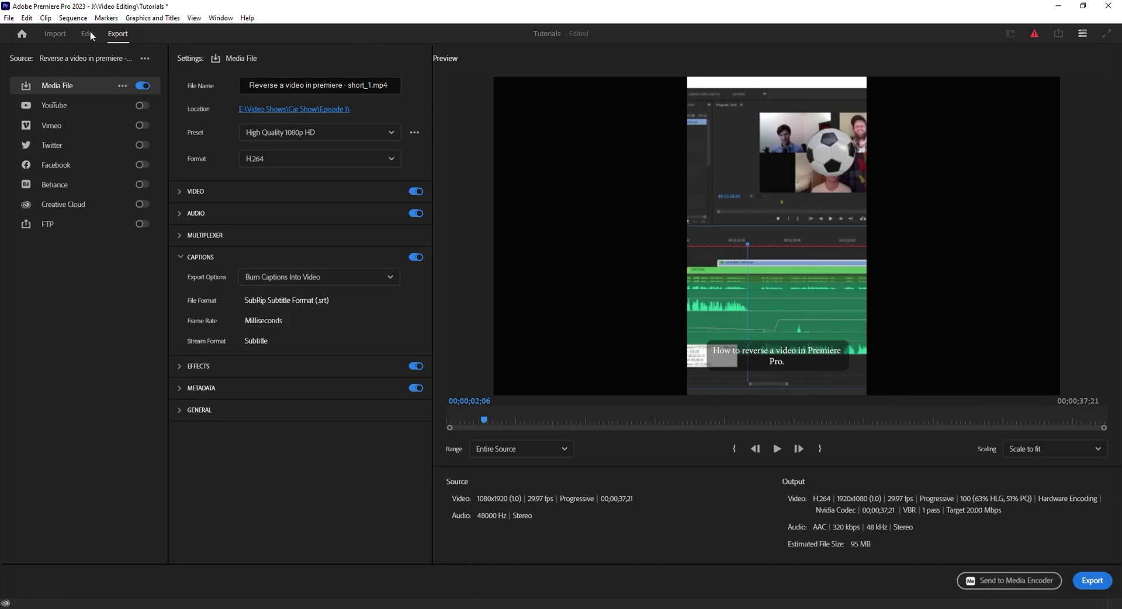
Return to the Edit workspace and select the 'How to reverse a video in Premiere Pro' caption
left_click(87, 34)
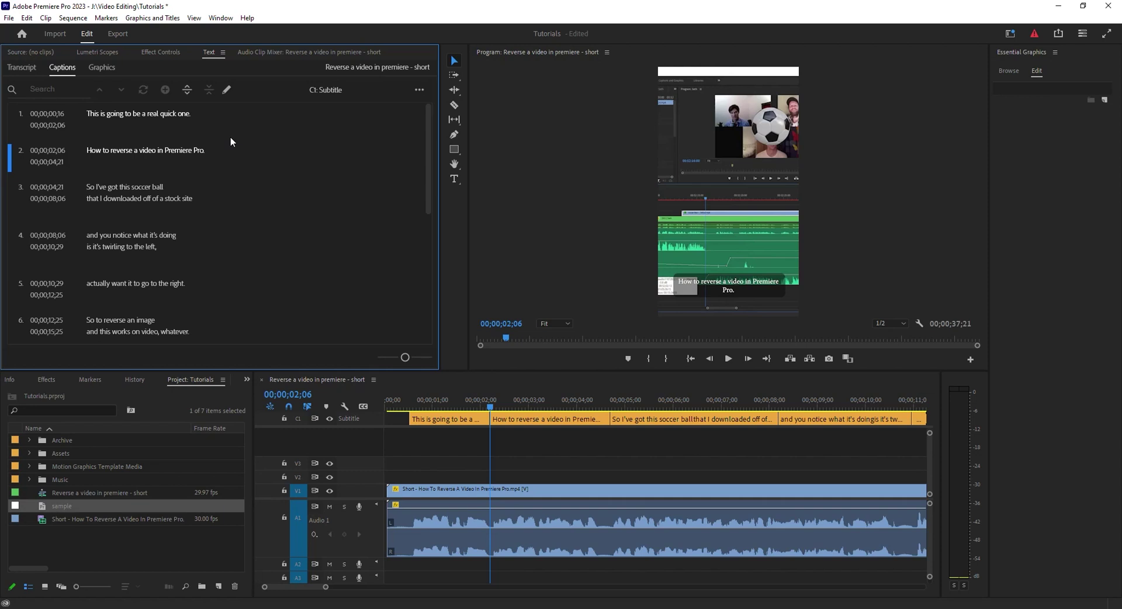
left_click(534, 423)
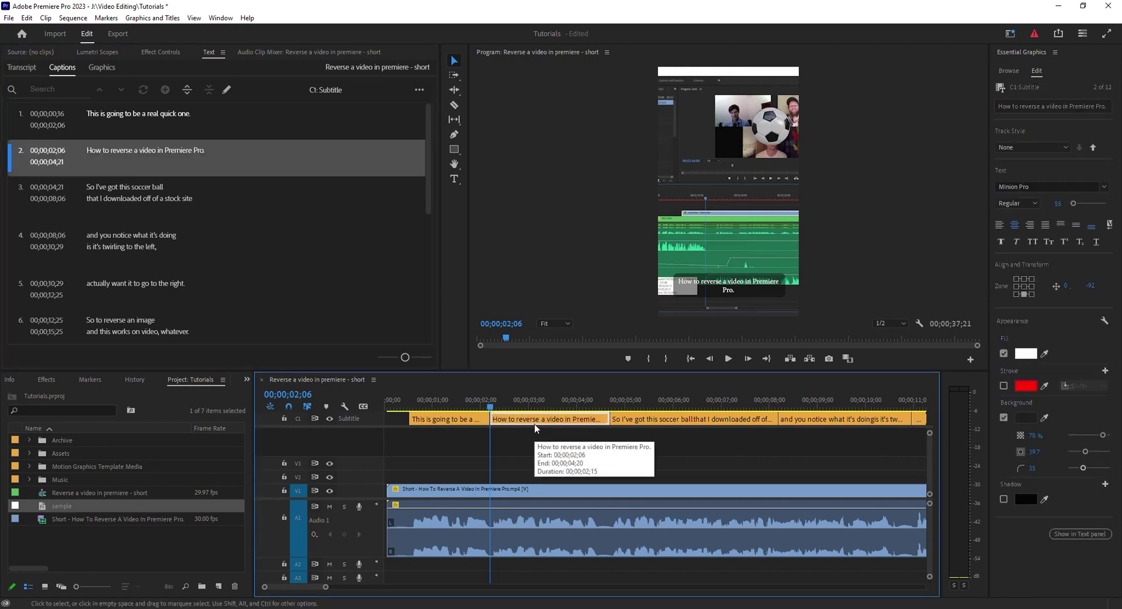